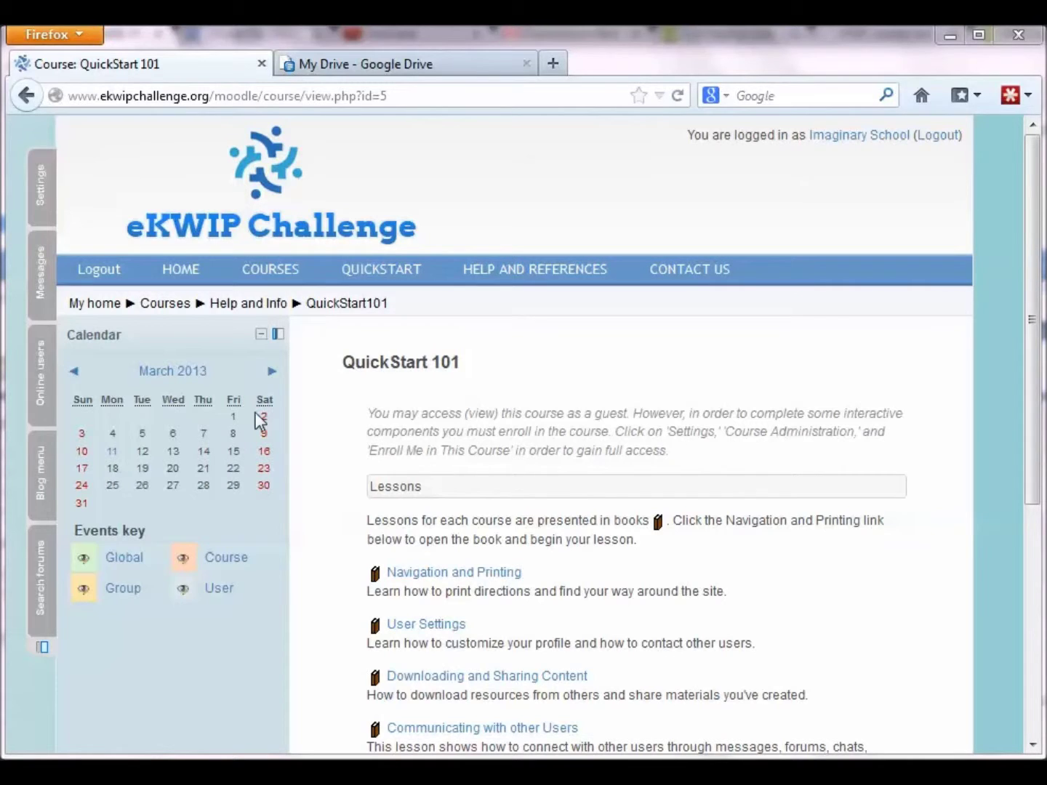
Step: Self-enroll as a student in QuickStart 101 through Course administration
mouse_move(42, 188)
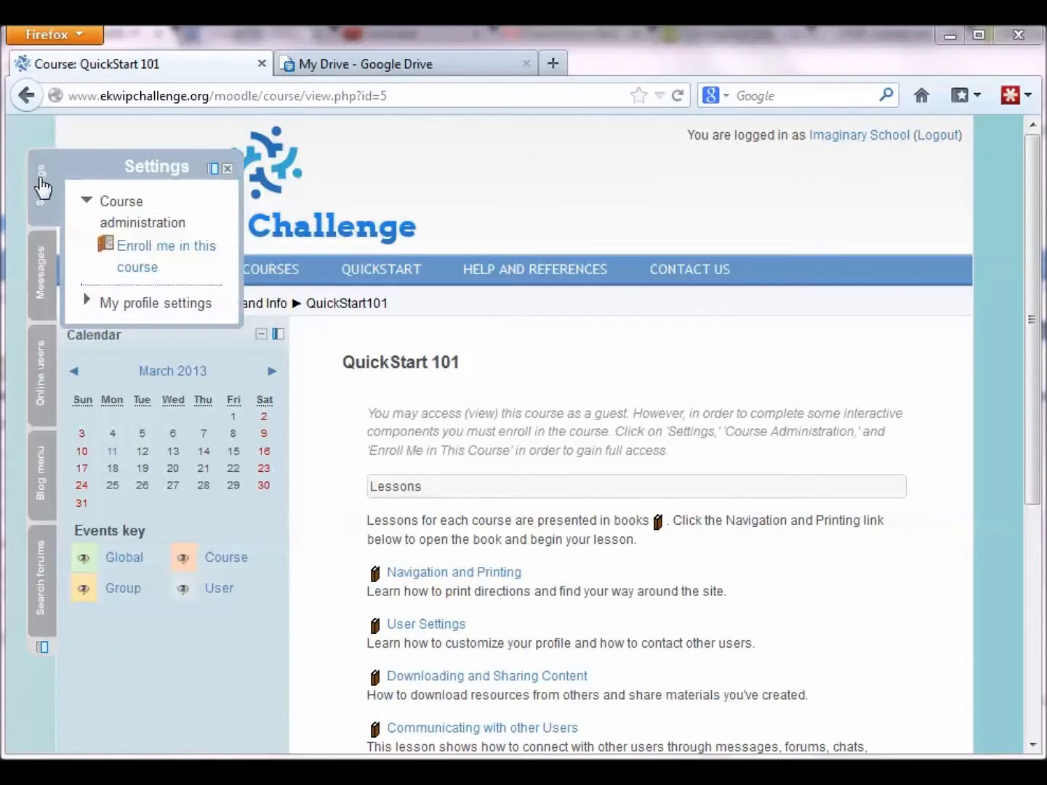
left_click(131, 256)
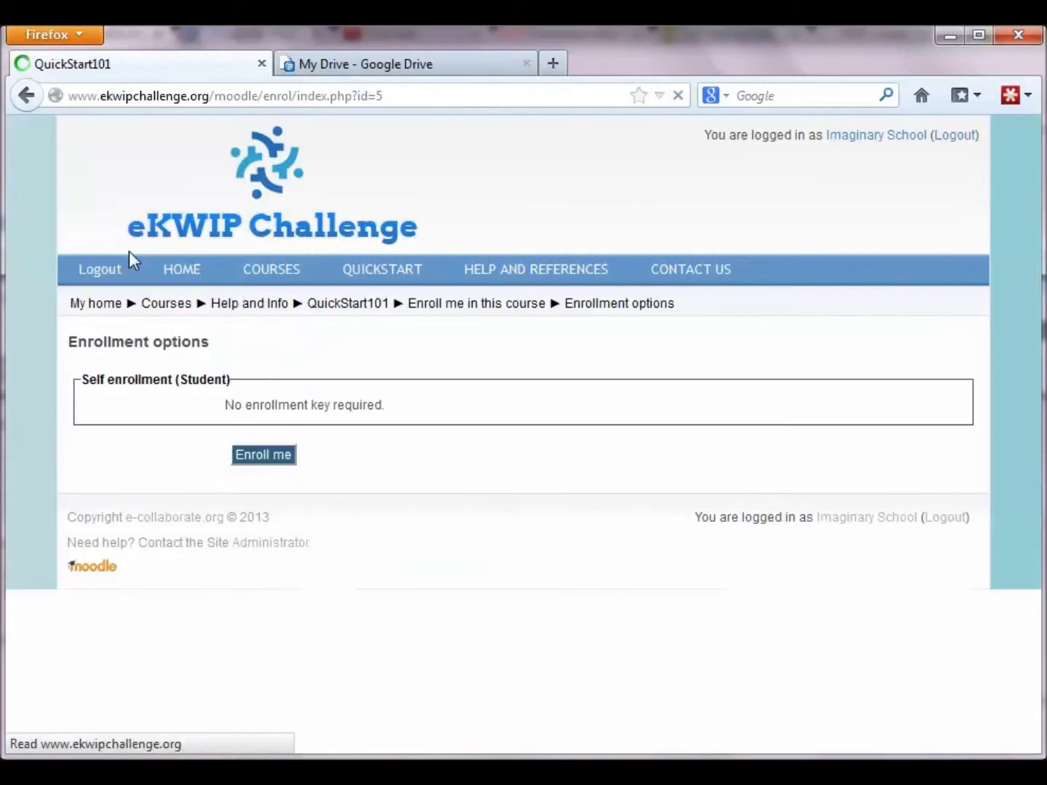
left_click(284, 468)
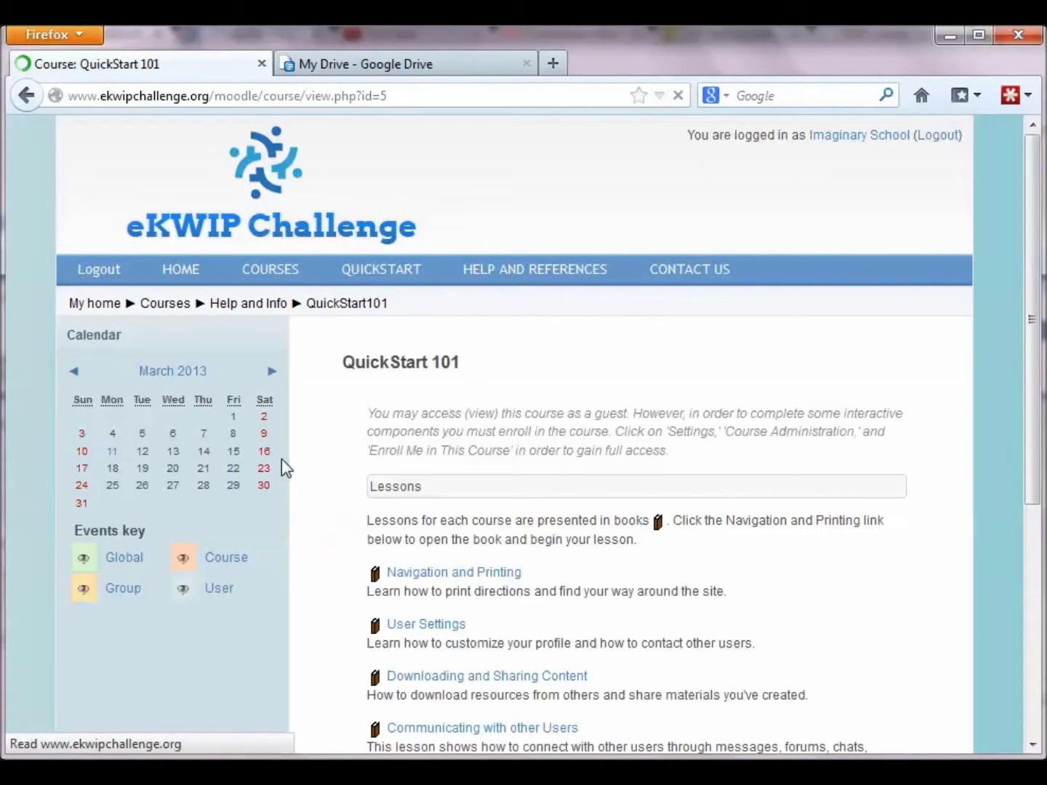
Step: Start a reply to Practice Topic in the Practice Forum and select the prefilled subject
scroll(344, 472, "down", 5)
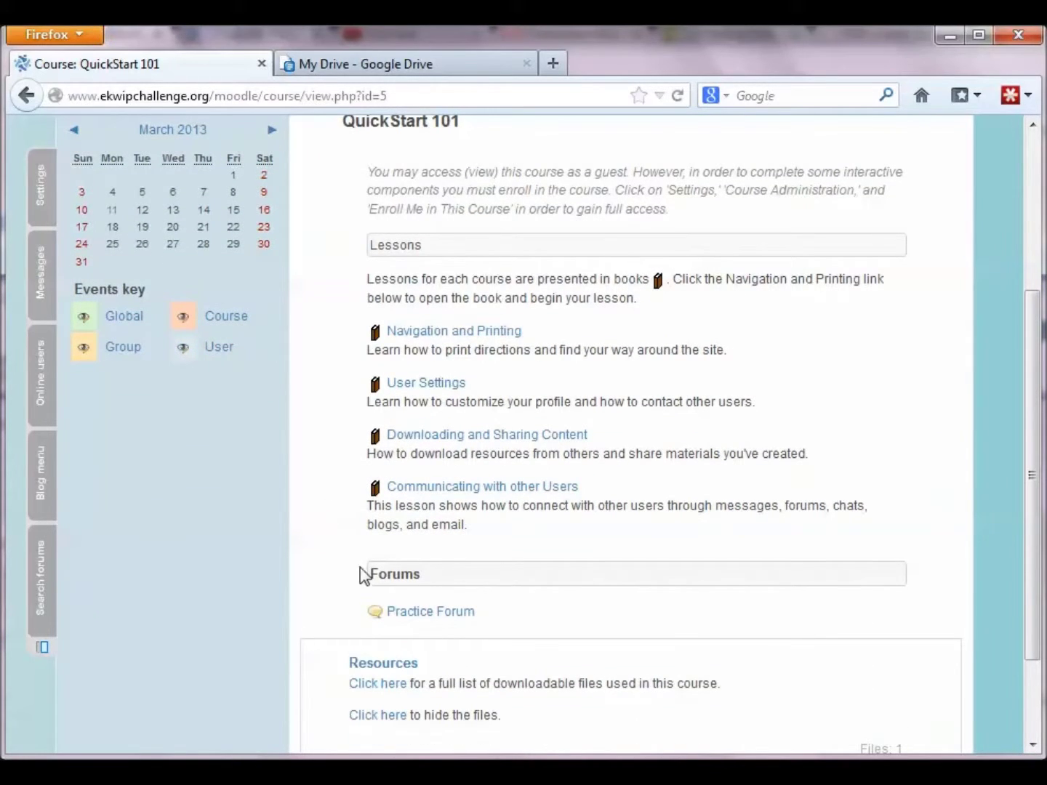
left_click(413, 618)
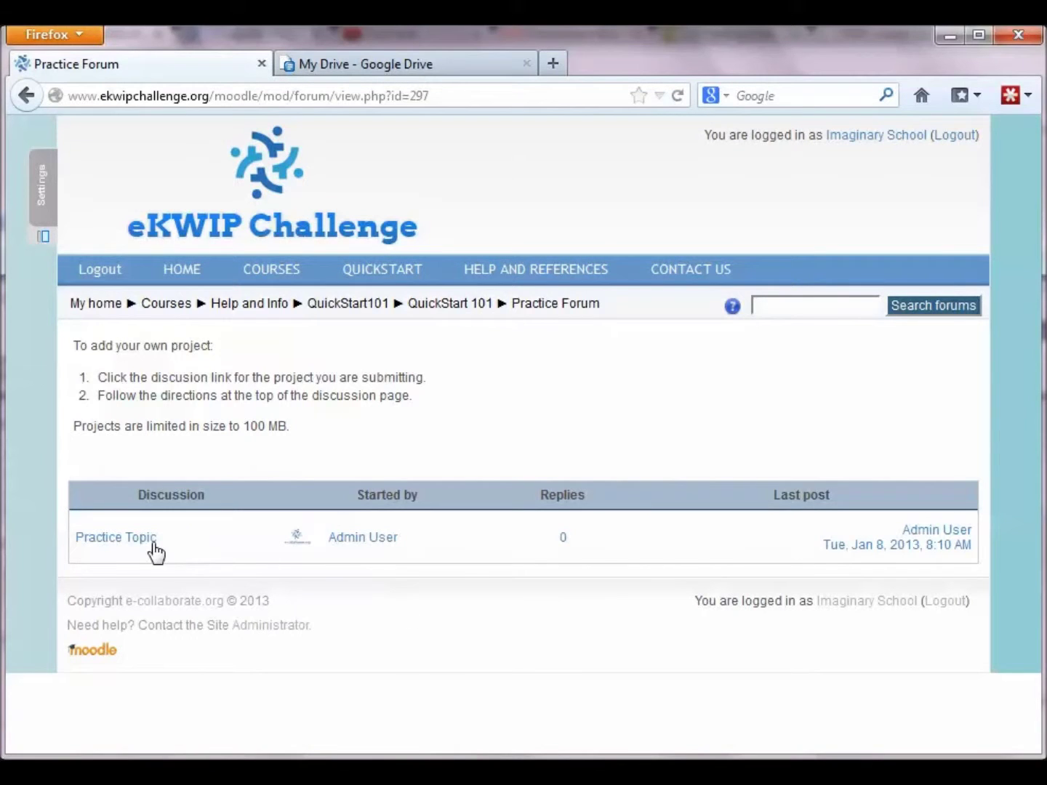
left_click(150, 545)
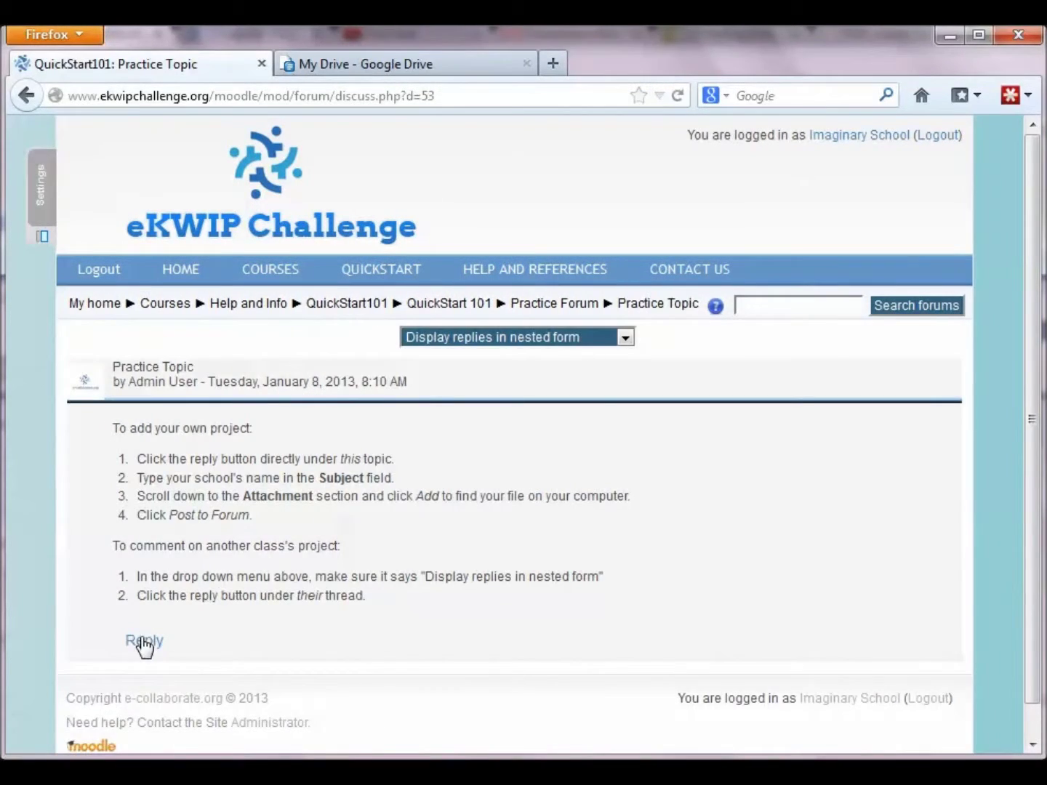
left_click(145, 644)
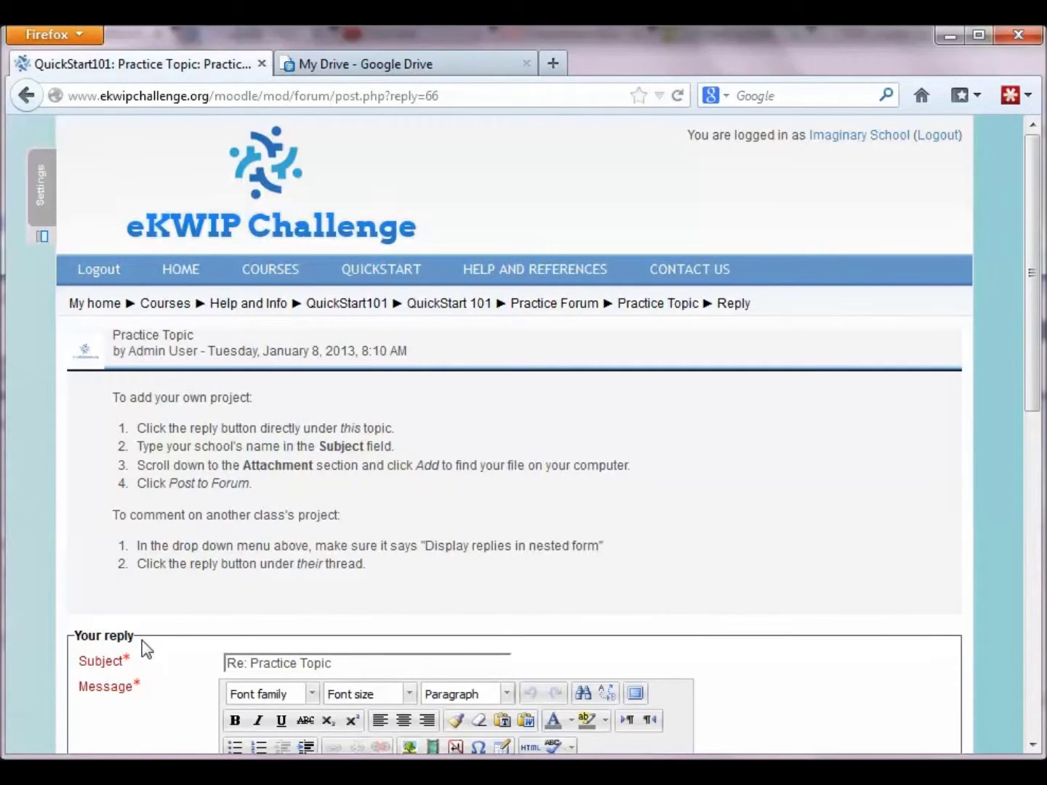
scroll(176, 620, "down", 5)
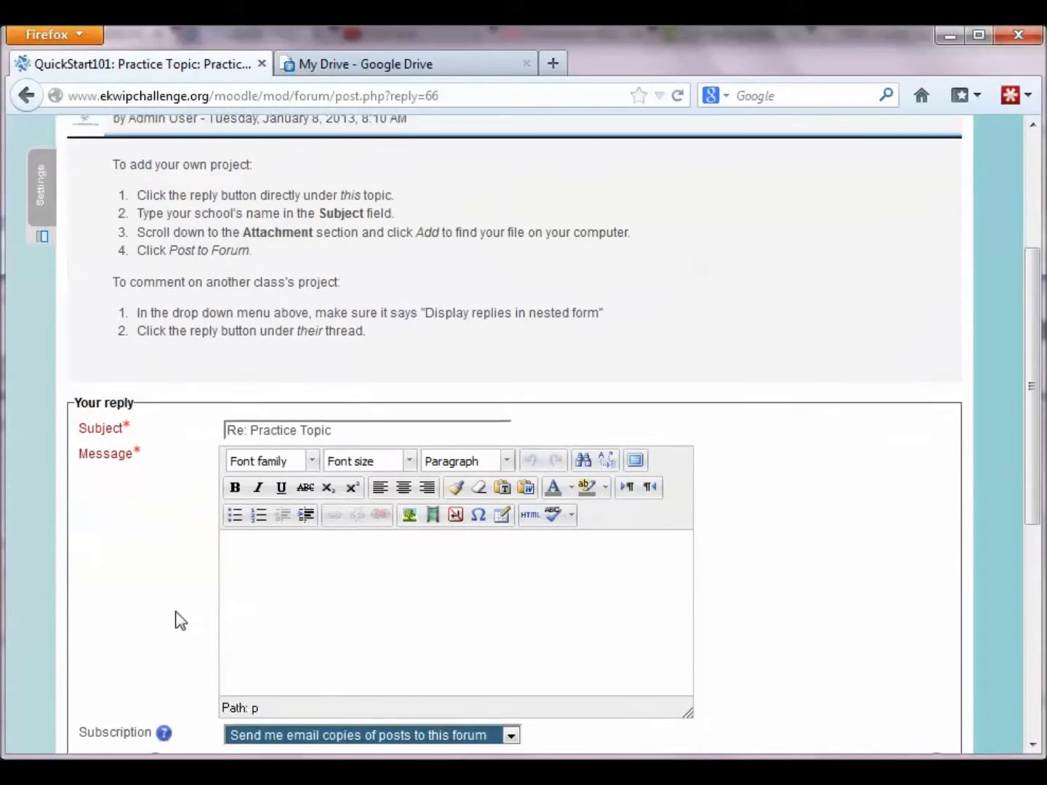
scroll(180, 620, "down", 3)
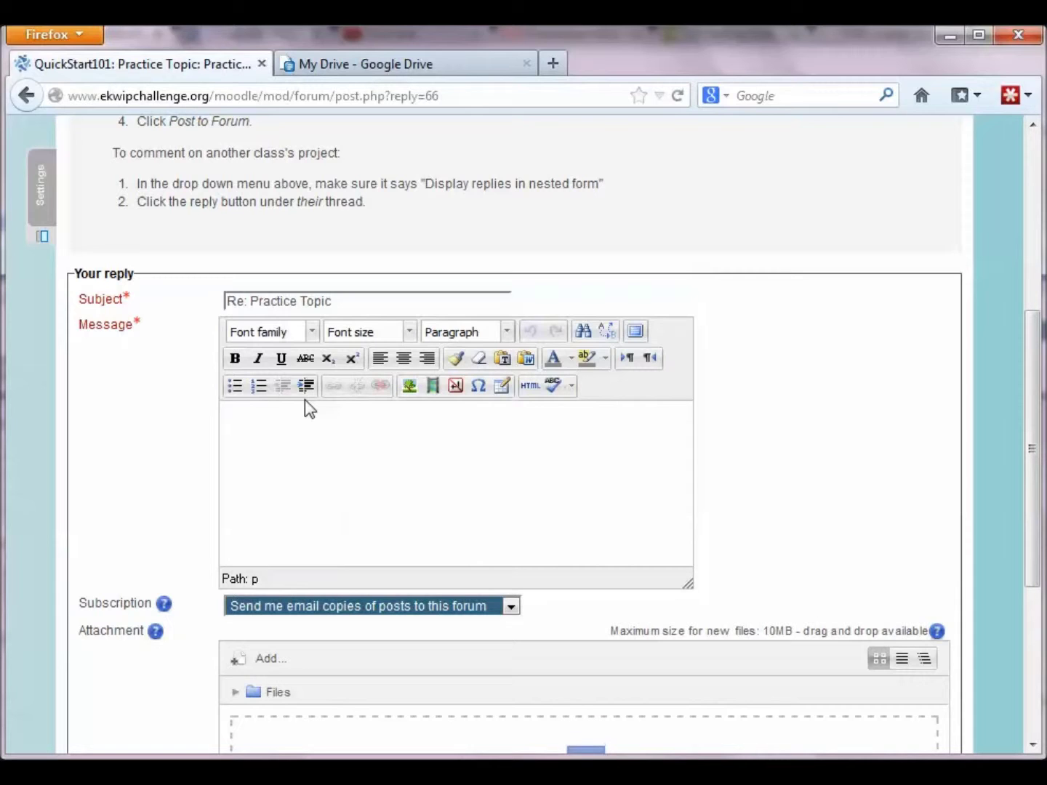
left_click_drag(346, 302, 224, 304)
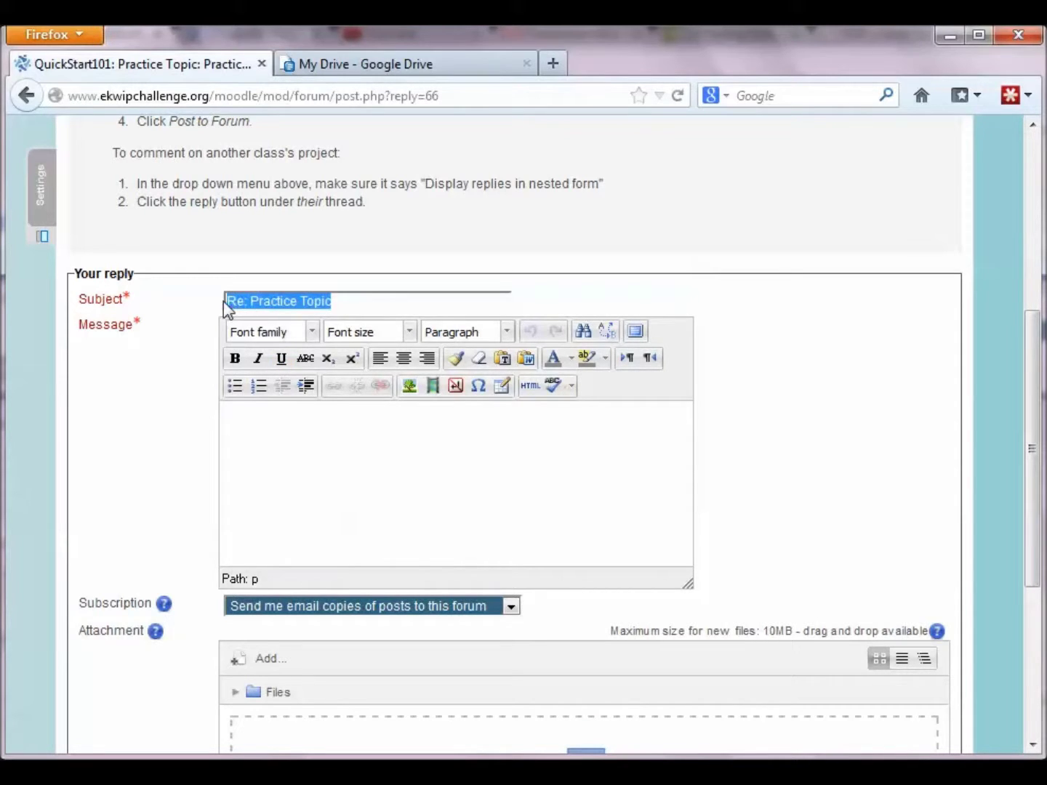
Step: Enter subject 'Statement of Intent' and message 'Here is our statement of intent.', keeping email copies on
key("BackSpace")
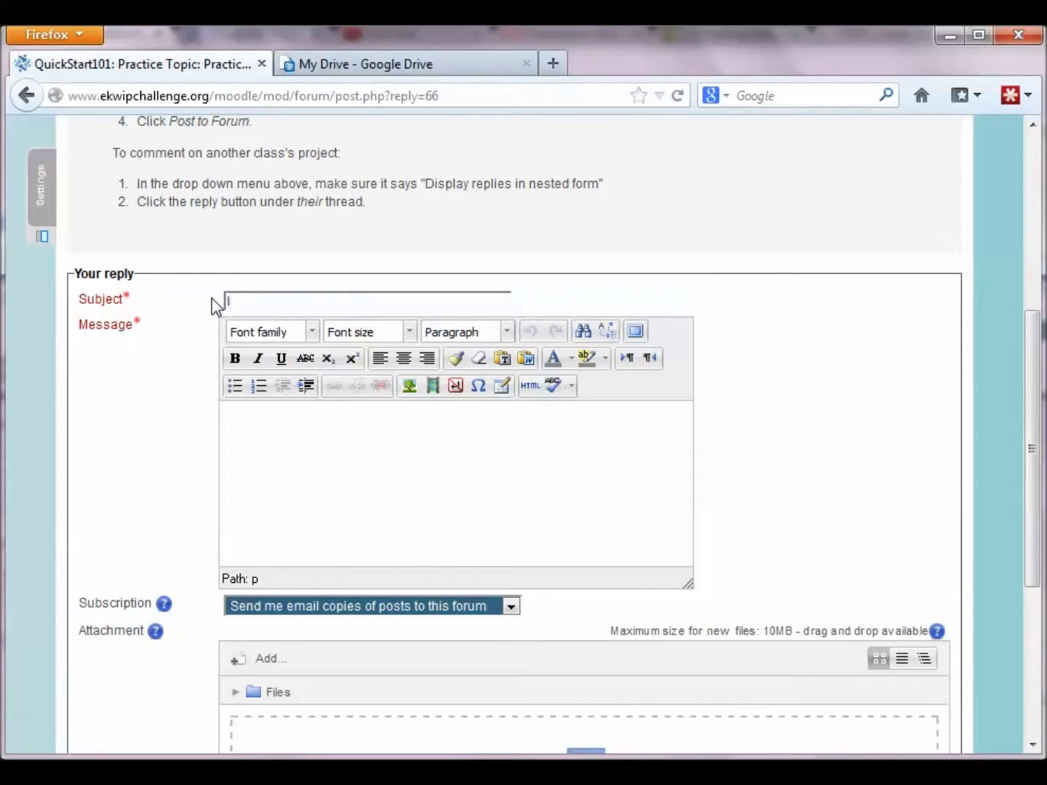
type("Statement of Intent")
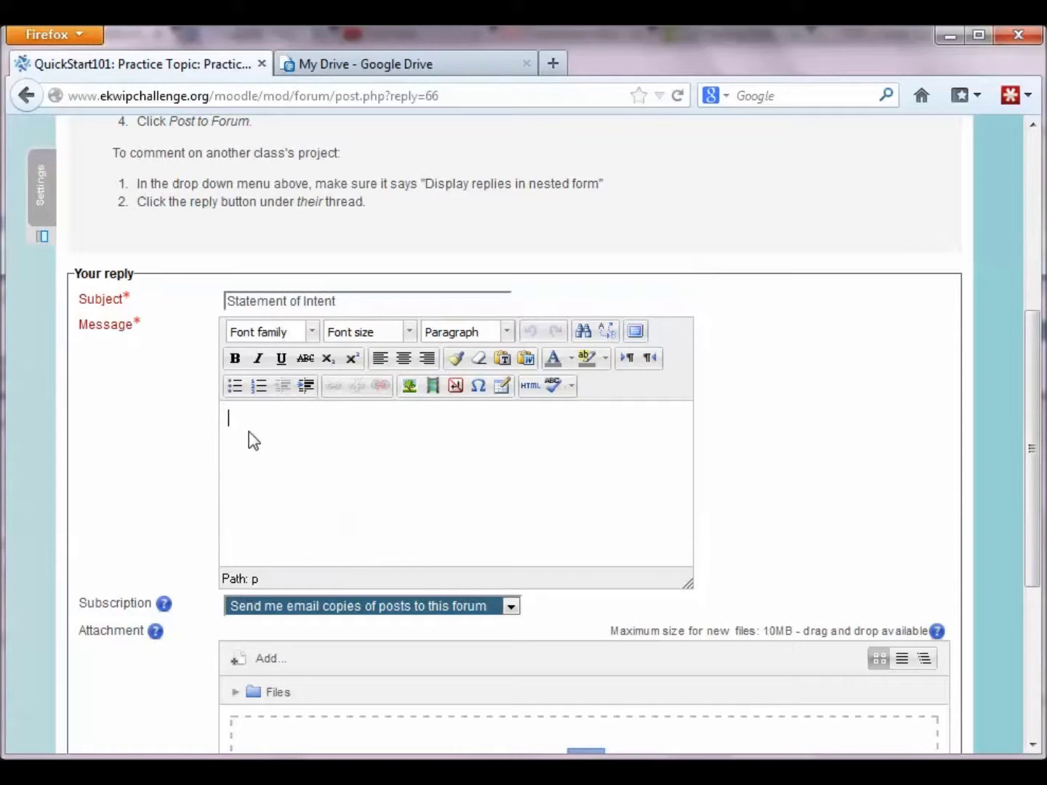
type("Here is our statement of intent.")
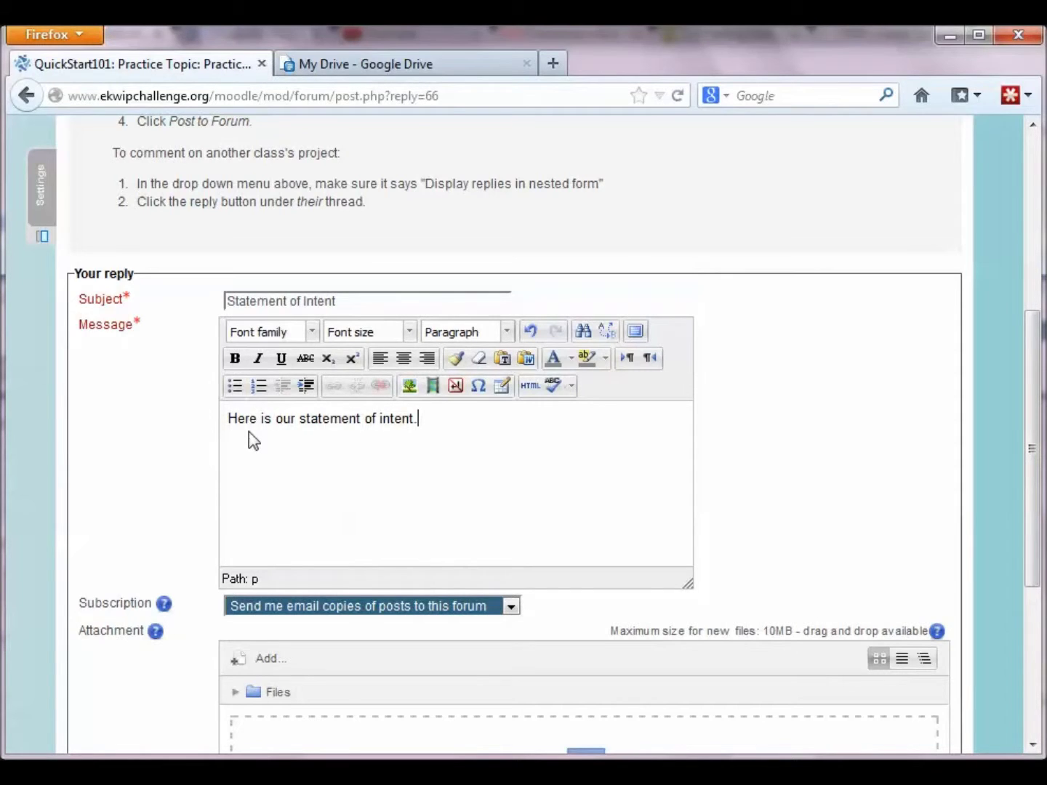
scroll(233, 489, "down", 3)
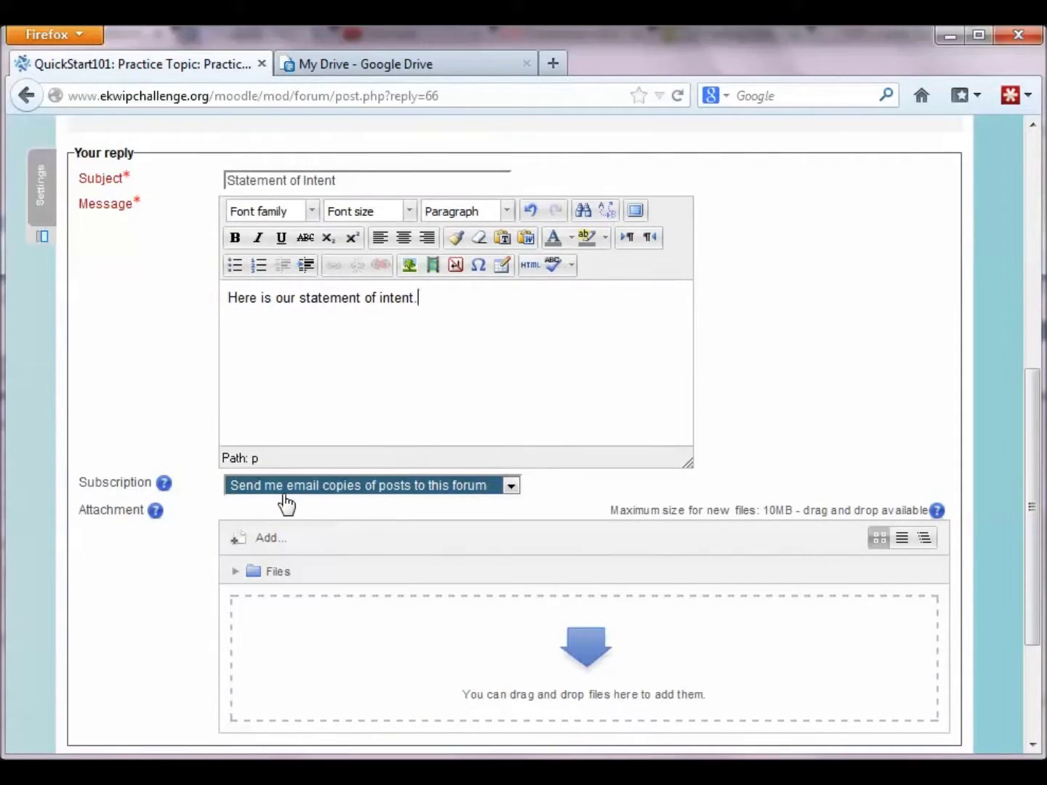
left_click(511, 487)
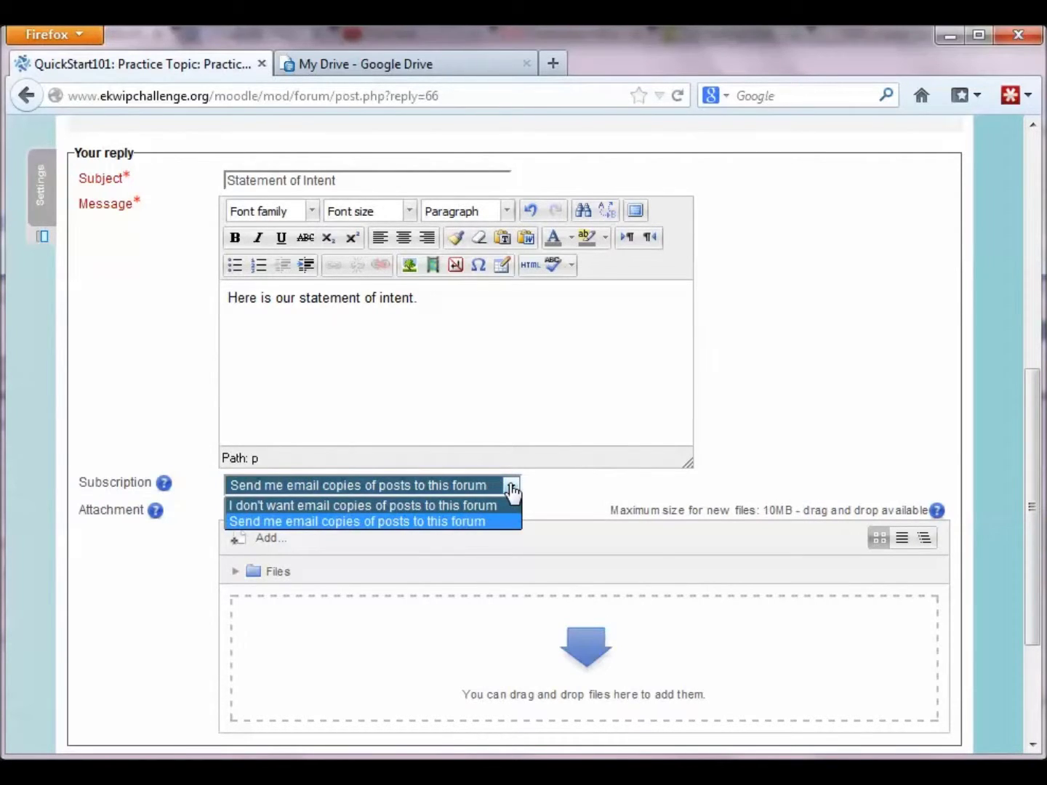
left_click(512, 492)
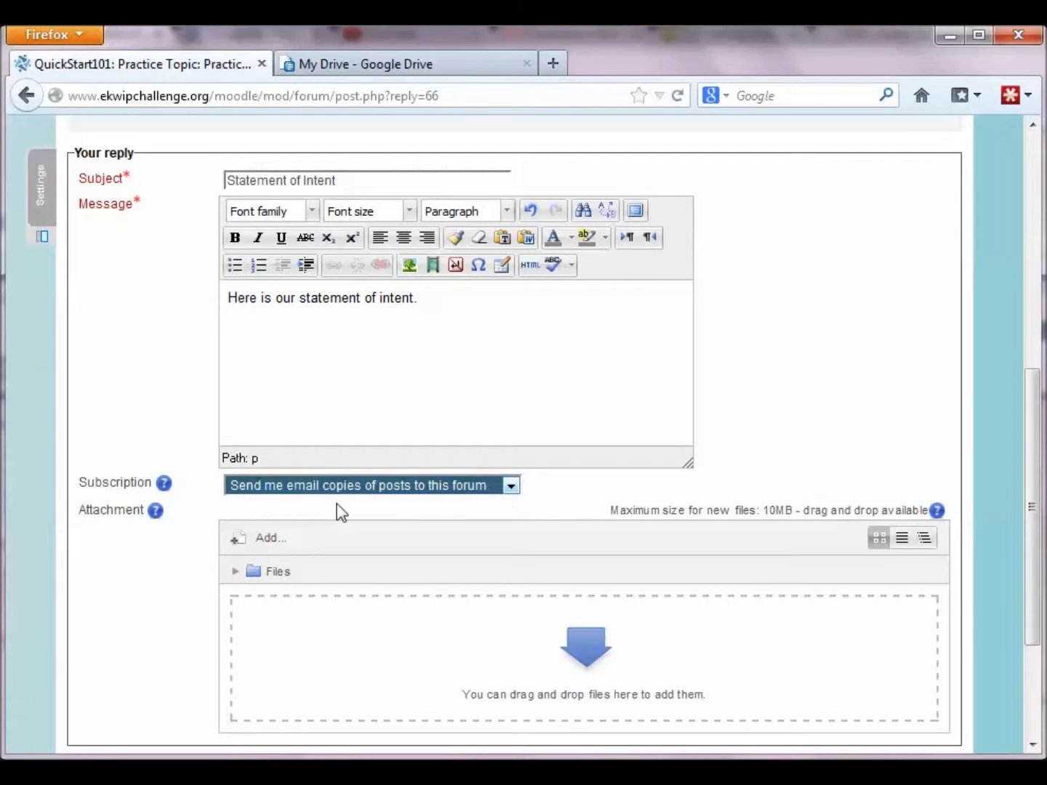
Step: Upload Statement of Intent Imaginary School.docx as the reply's attachment
left_click(266, 538)
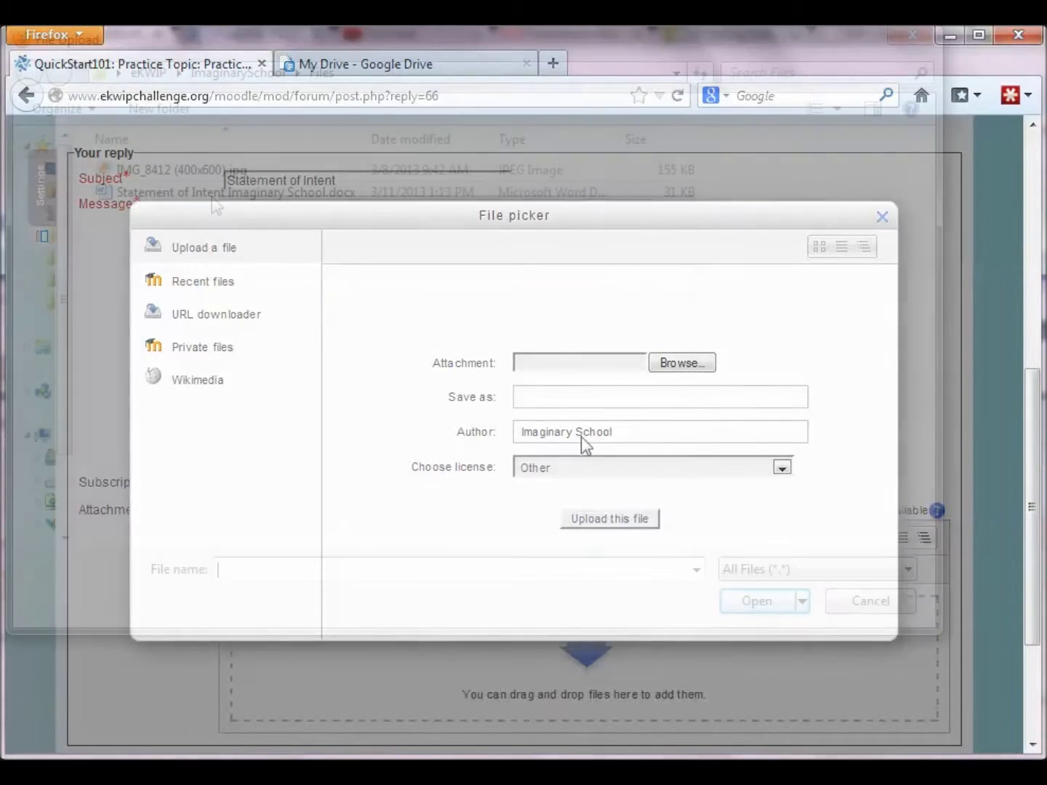
left_click(682, 362)
left_click(215, 194)
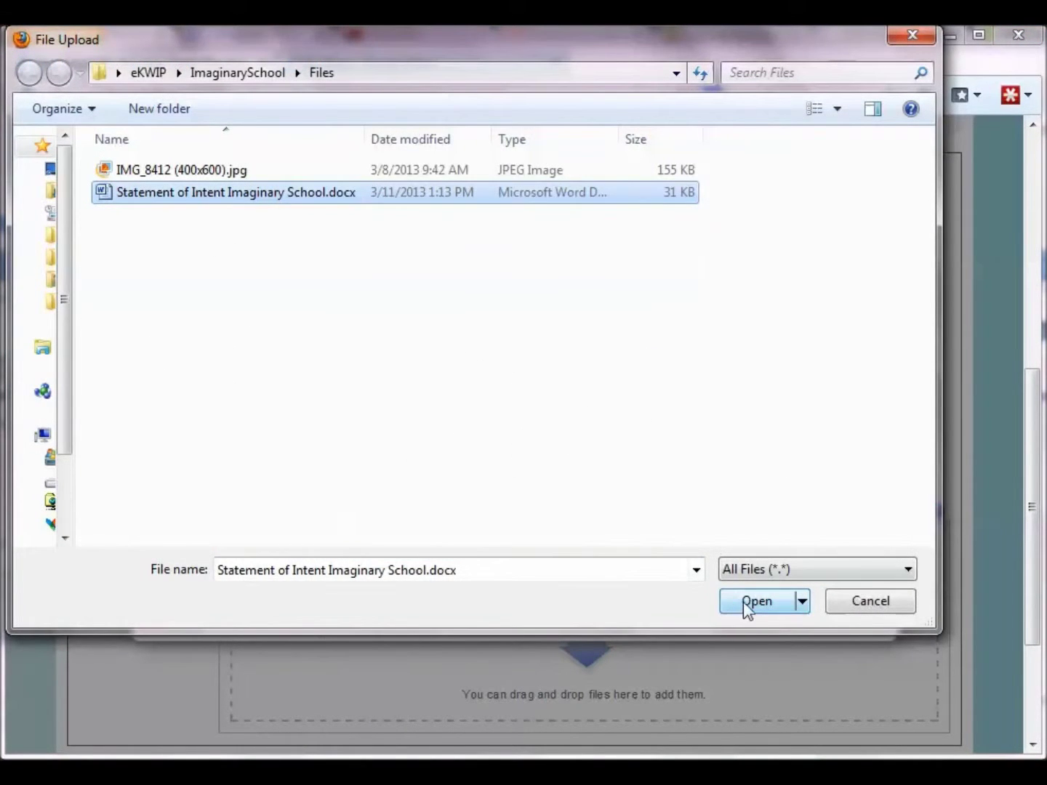
left_click(749, 602)
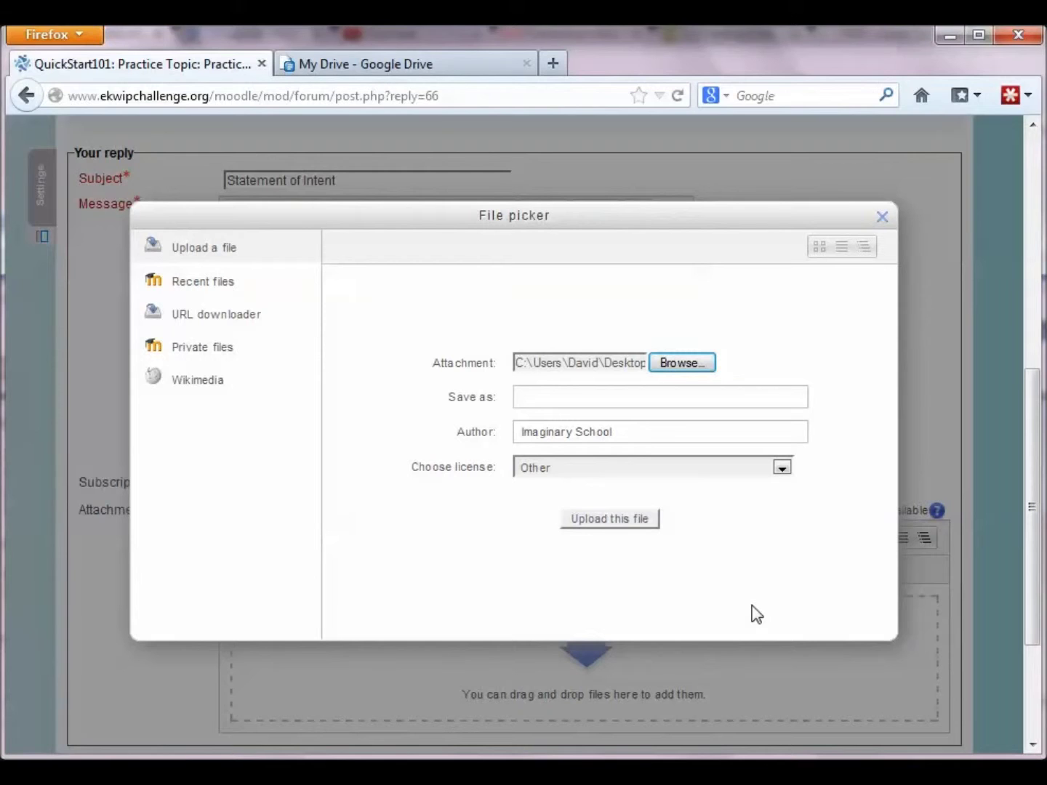
left_click(640, 522)
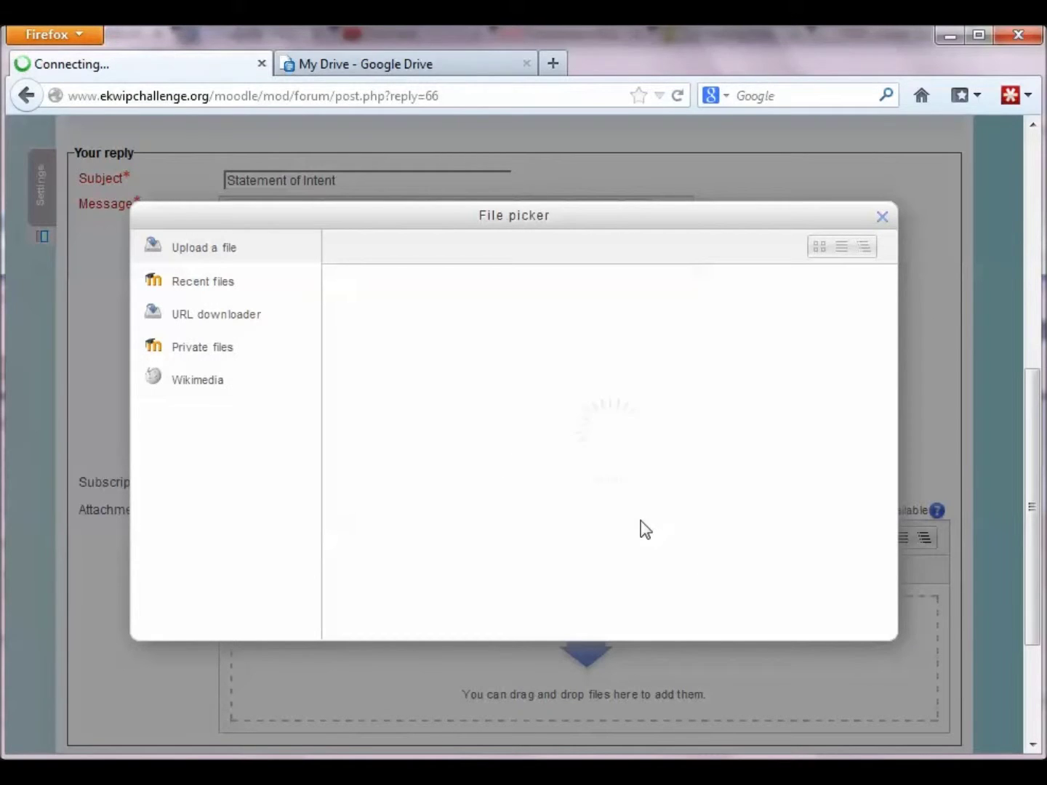
Step: Post the .docx reply to the forum and return to the Practice Topic thread
scroll(416, 617, "down", 2)
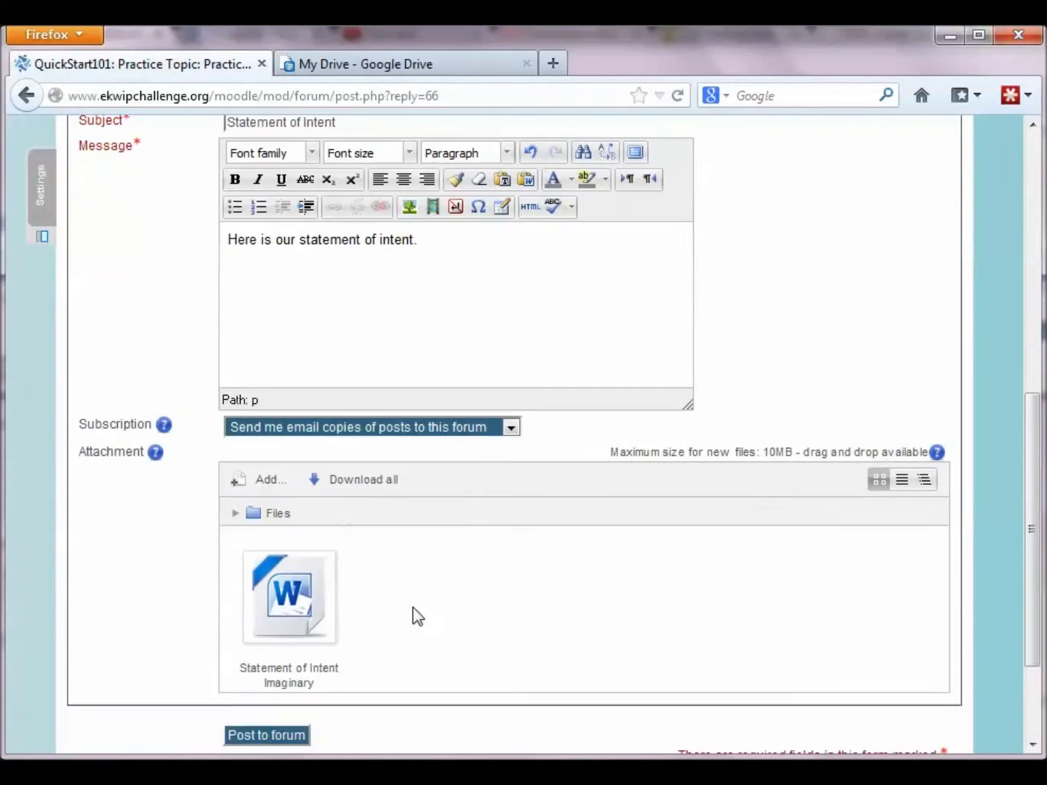
scroll(416, 617, "down", 3)
left_click(301, 599)
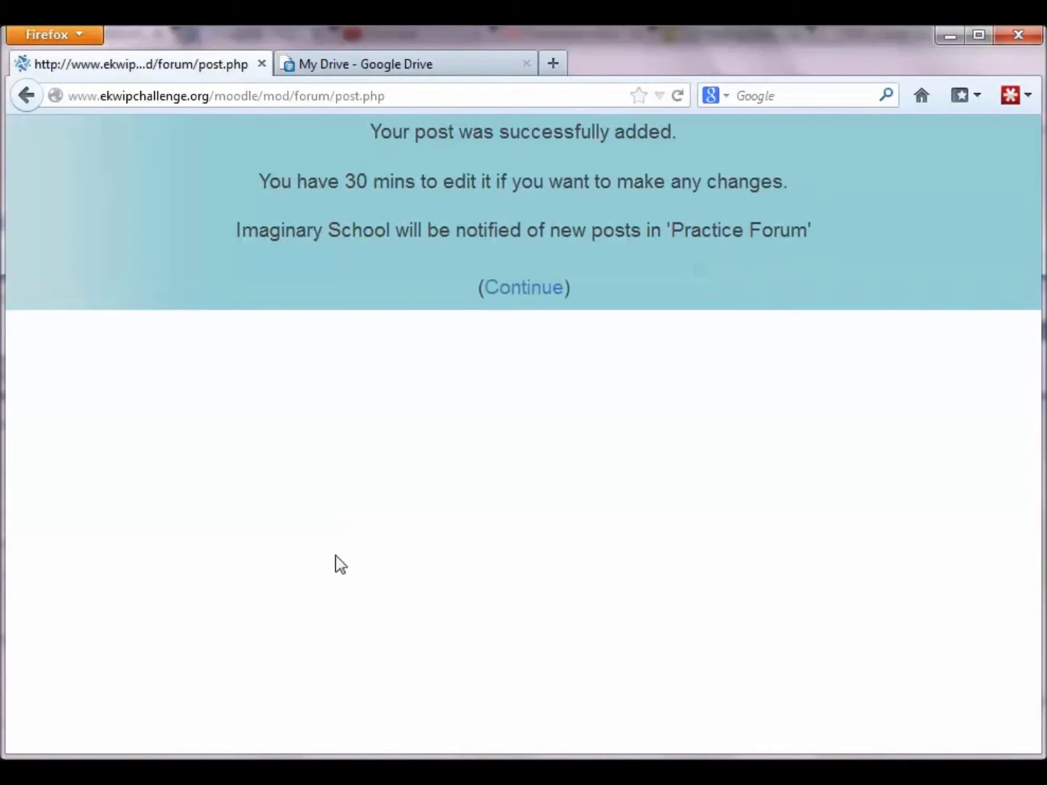
left_click(536, 298)
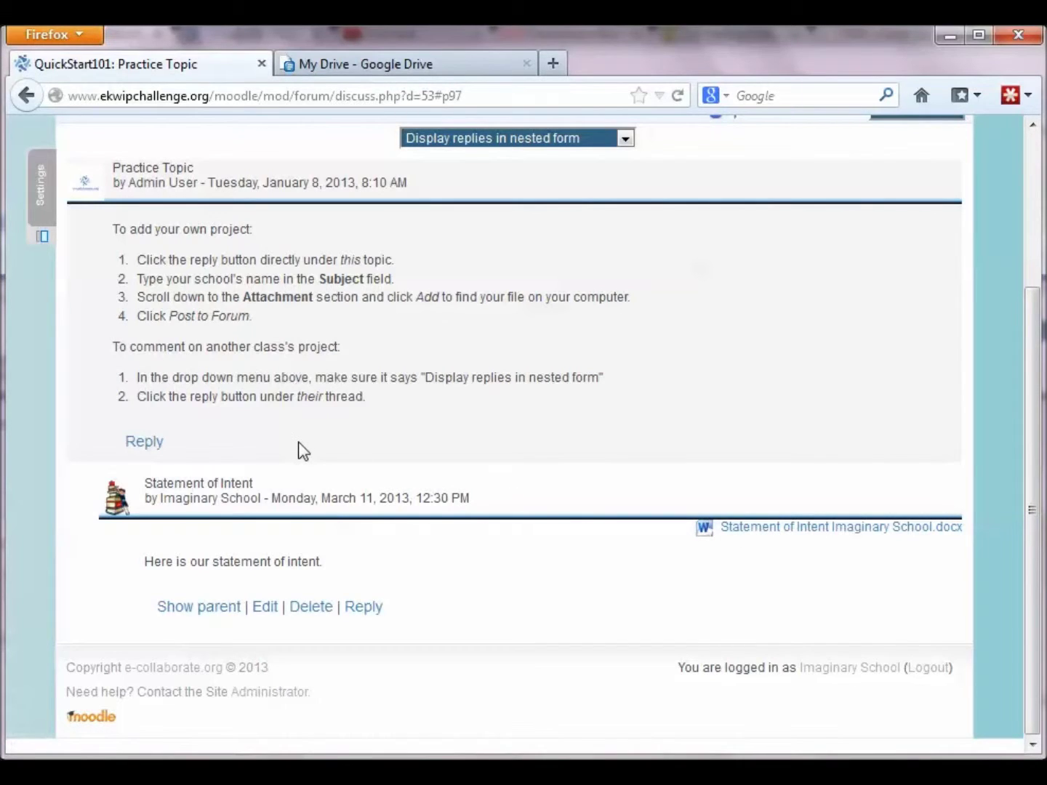
left_click(142, 444)
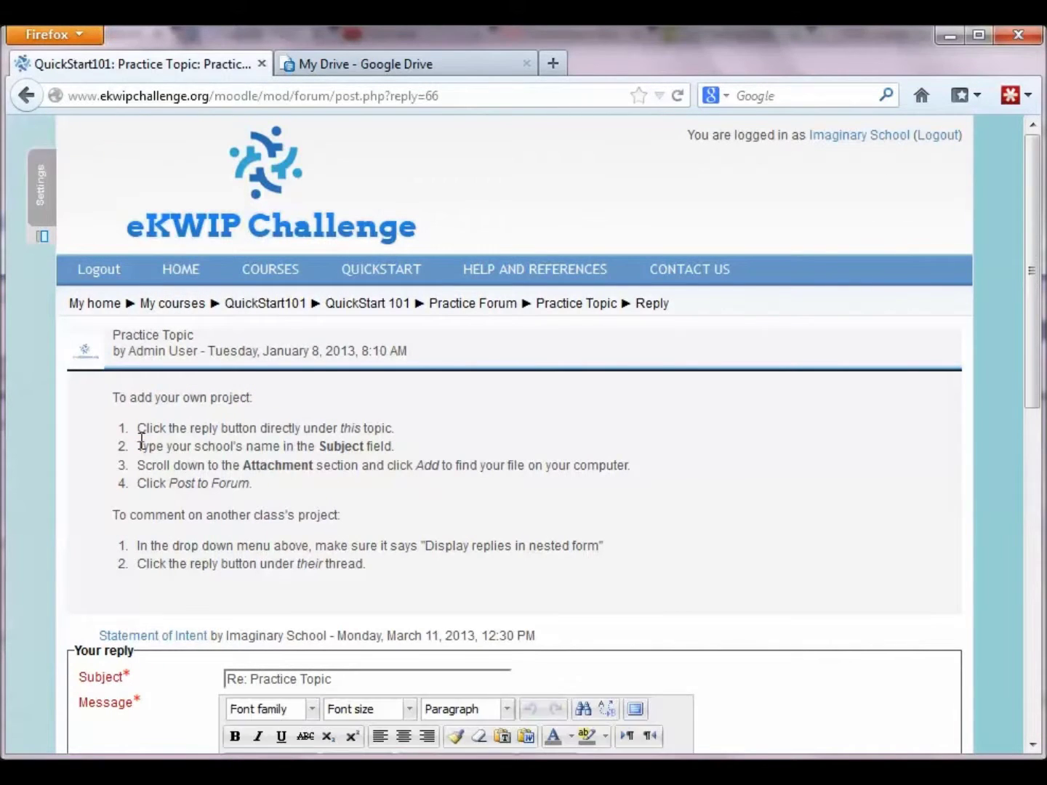
Step: Replace the new reply's default subject with 'Statement of Intent'
scroll(241, 498, "down", 3)
left_click_drag(357, 559, 227, 557)
key("BackSpace")
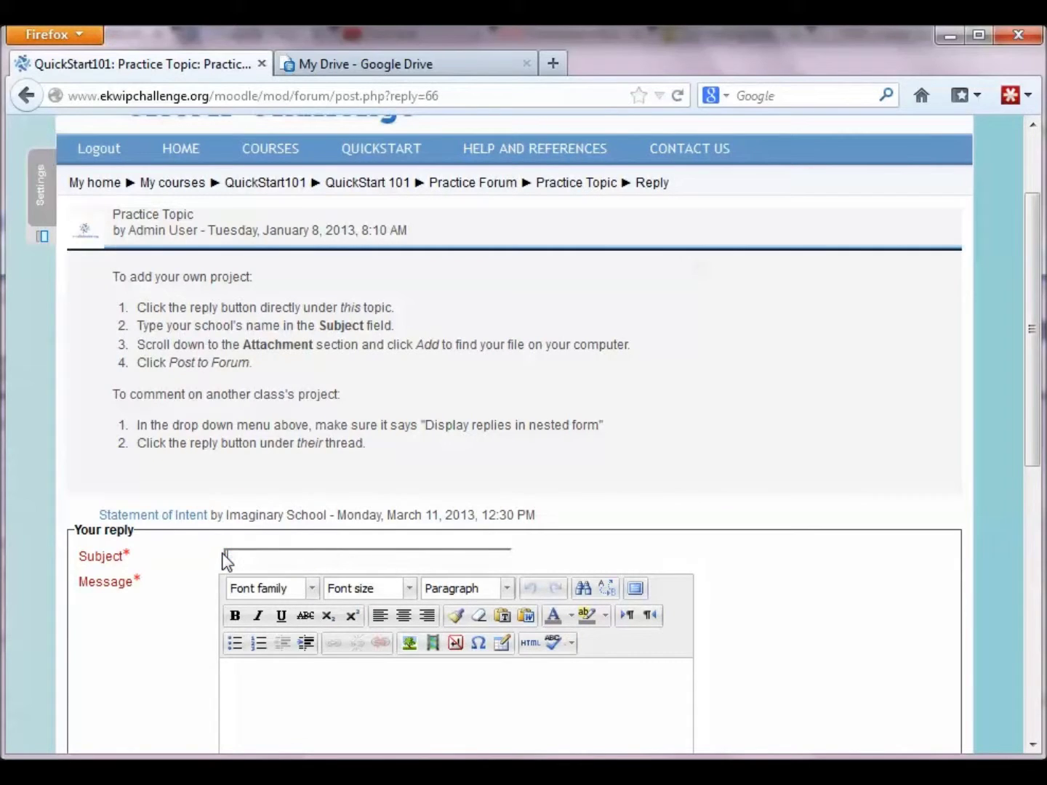
type("Statement of Intent")
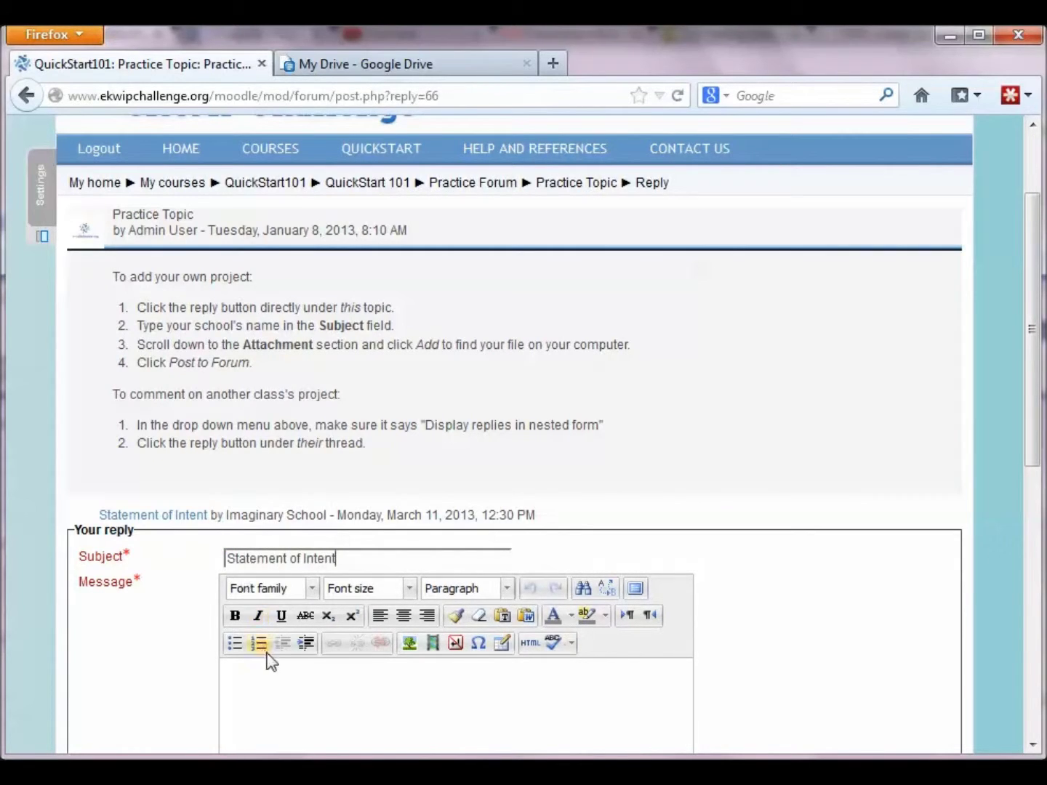
scroll(265, 668, "down", 4)
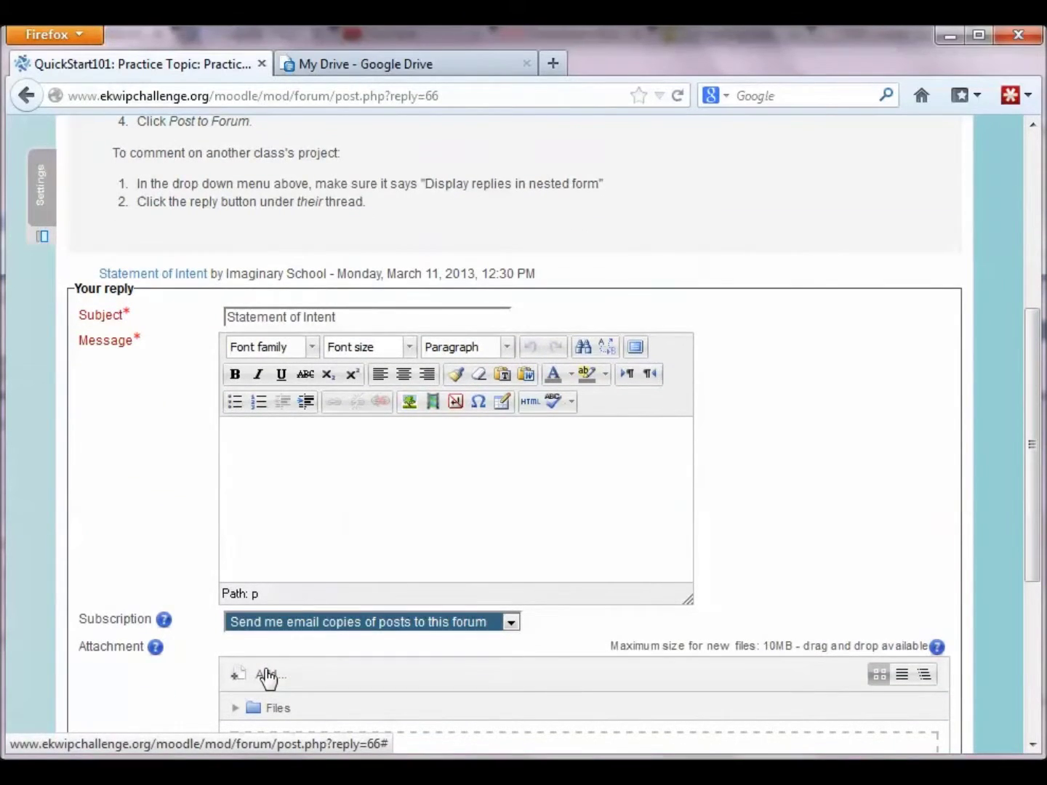
Step: Select the whole Statement of Intent document in Word, then switch back to the forum
left_click_drag(263, 782, 297, 722)
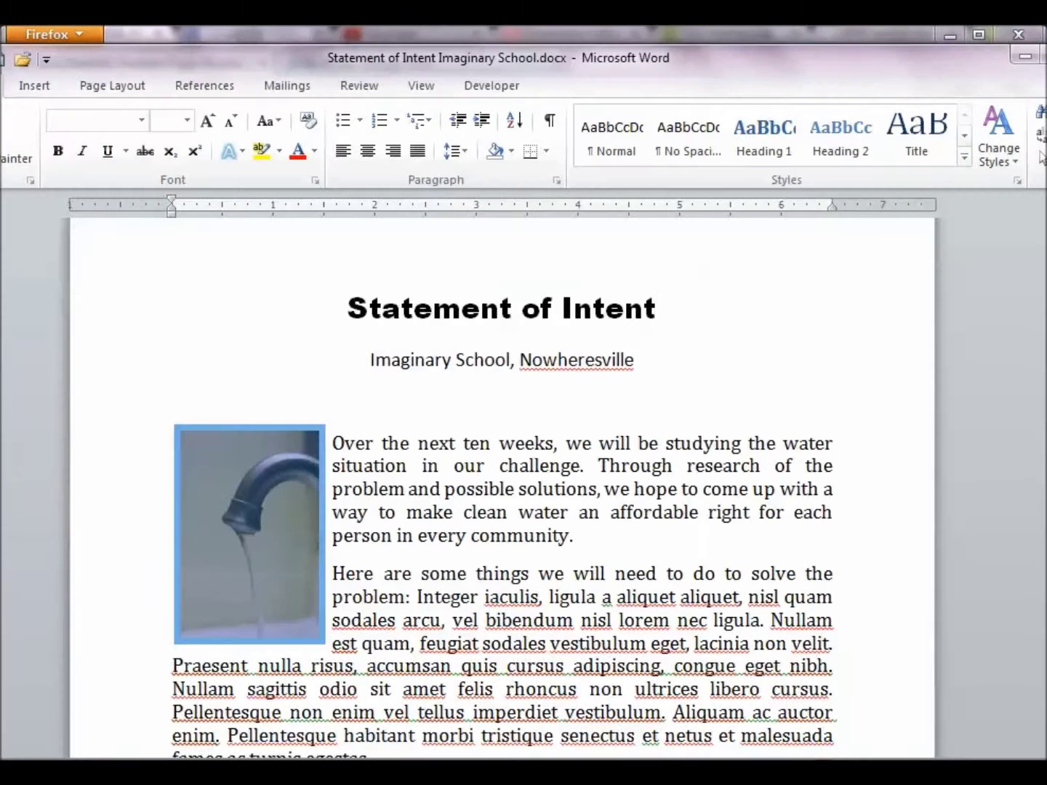
key("ctrl+a")
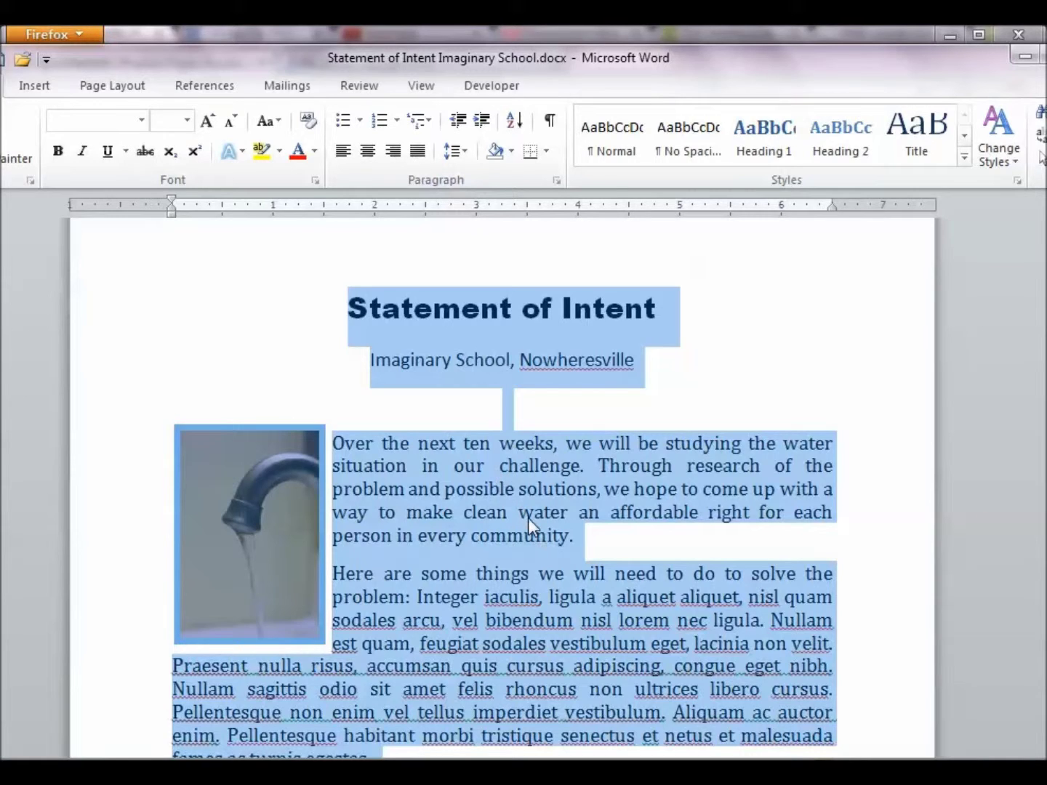
key("alt+Tab")
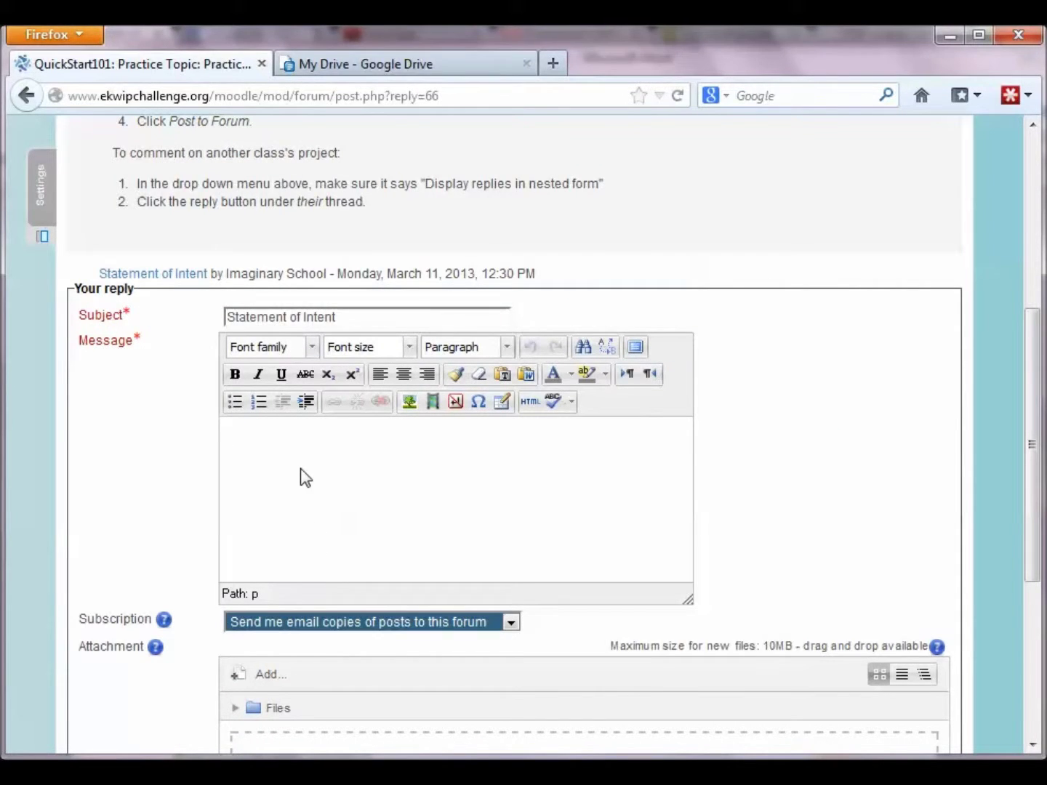
Step: Paste the Statement of Intent text into the reply message and check it fullscreen
key("ctrl+v")
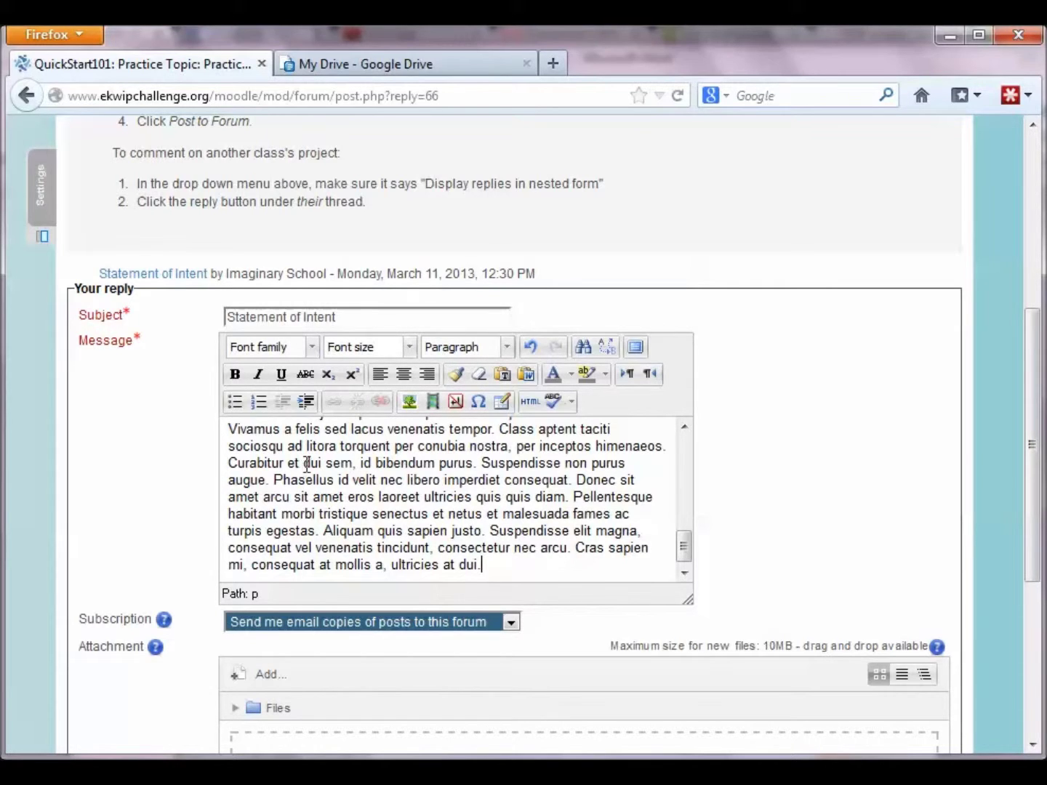
left_click(635, 347)
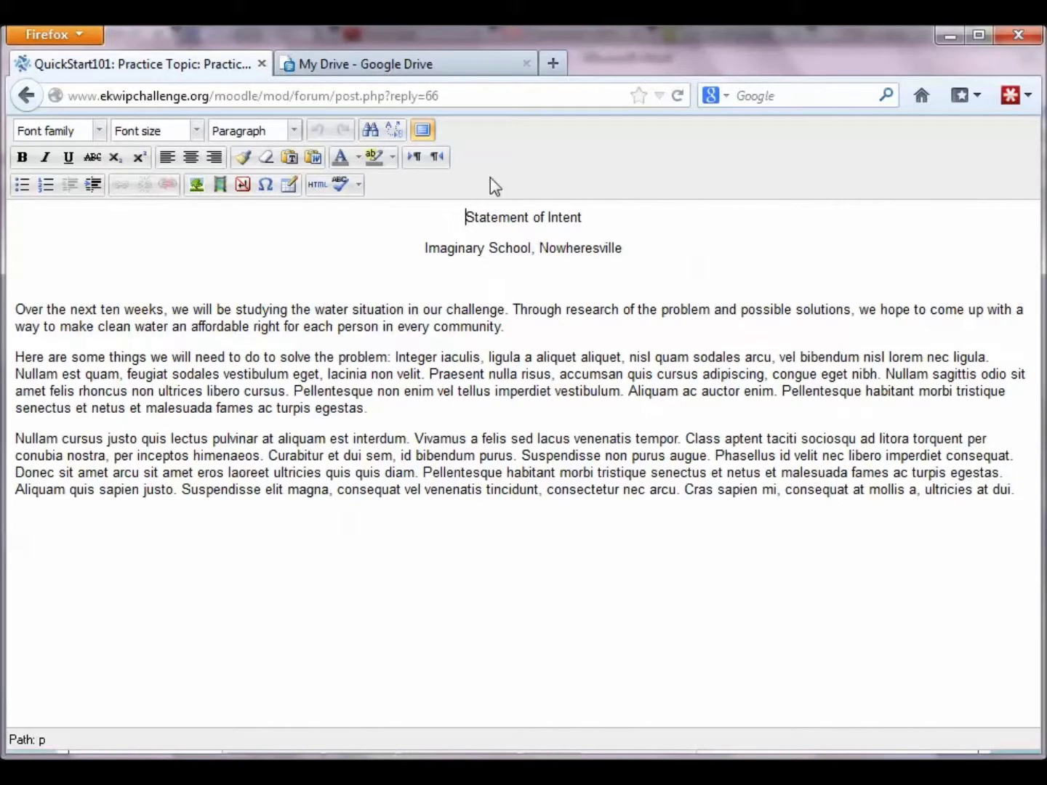
left_click(423, 131)
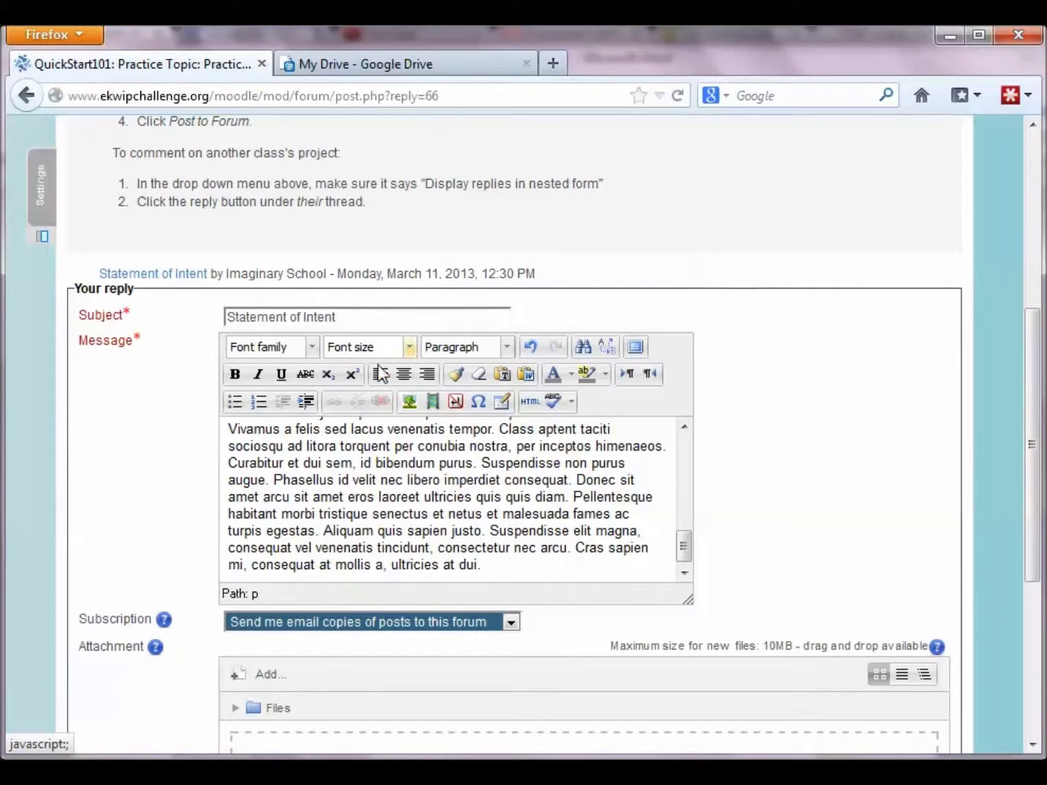
scroll(358, 483, "down", 1)
scroll(359, 483, "down", 3)
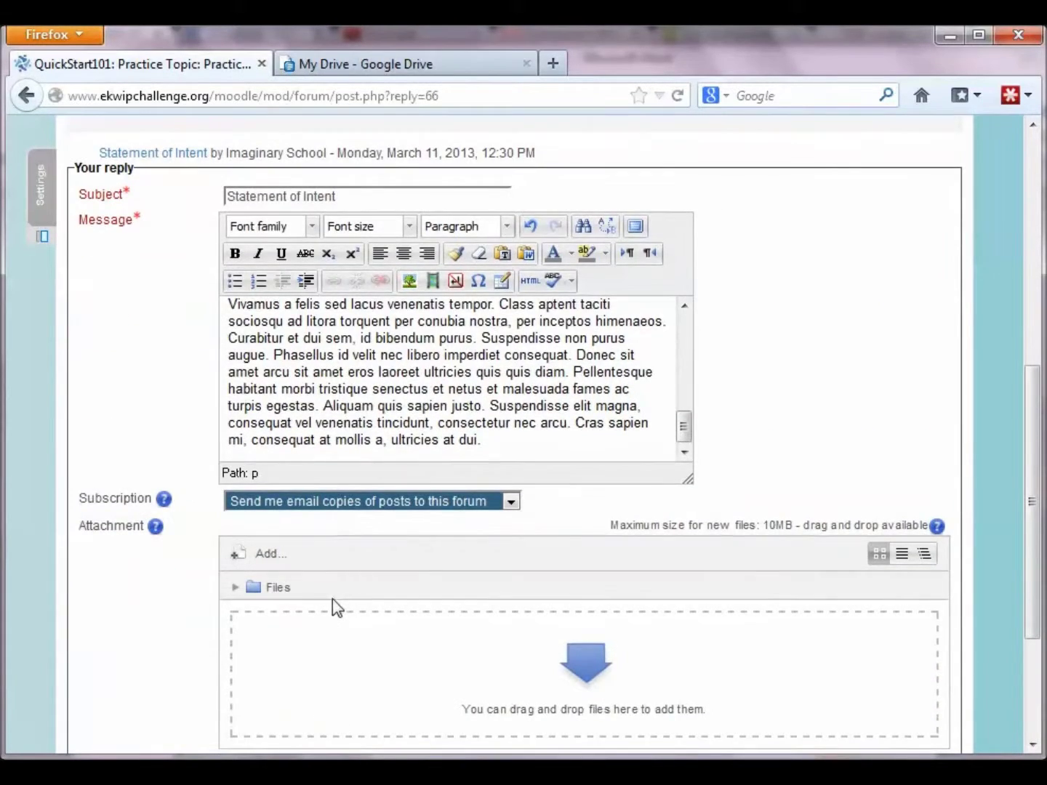
left_click(271, 560)
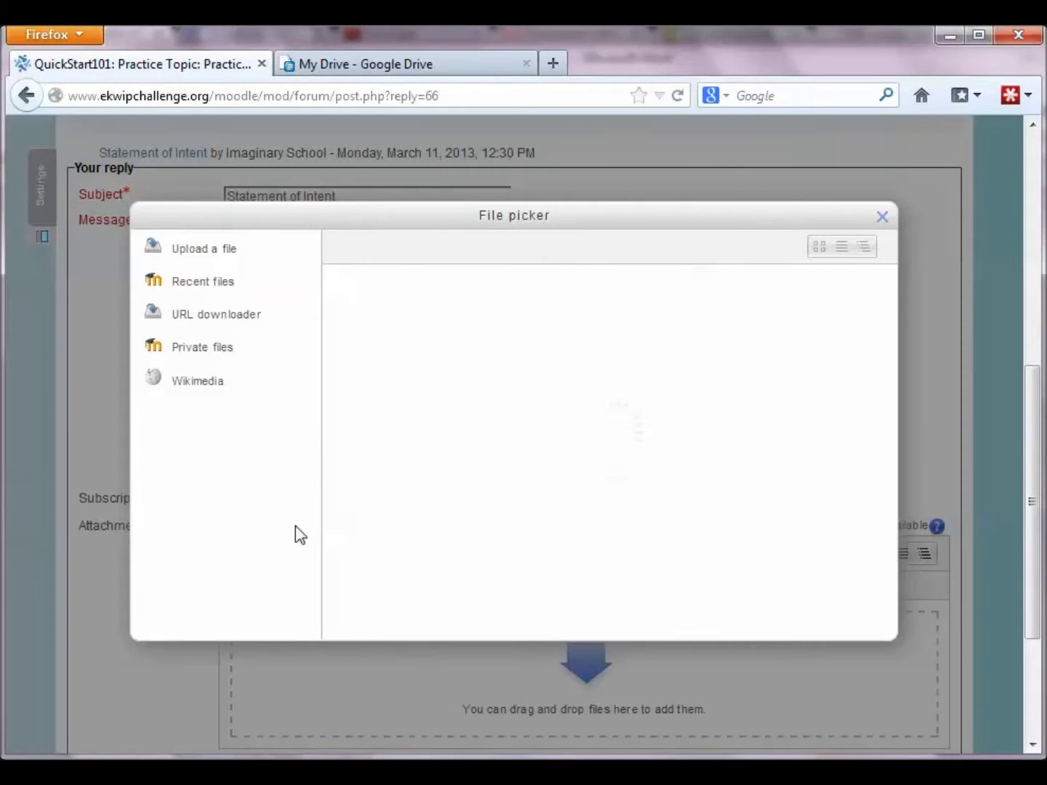
Step: Attach IMG_8412 (400x600).jpg to the reply and post it to the forum
left_click(680, 365)
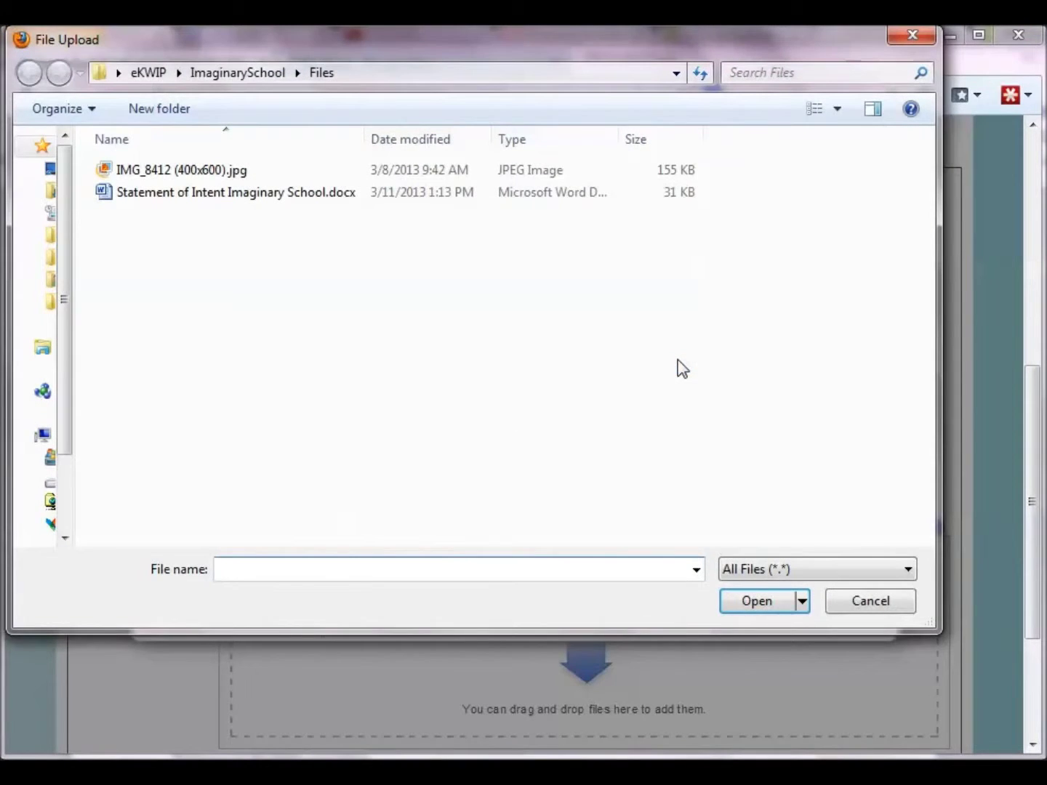
left_click(224, 166)
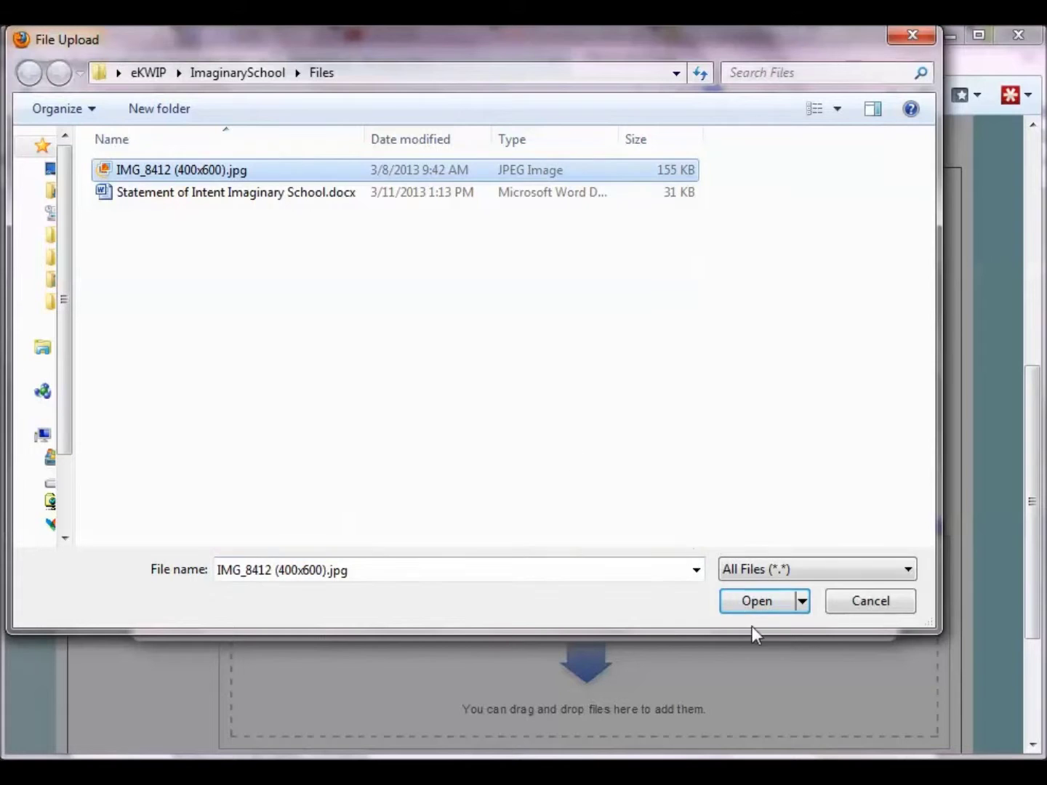
left_click(753, 607)
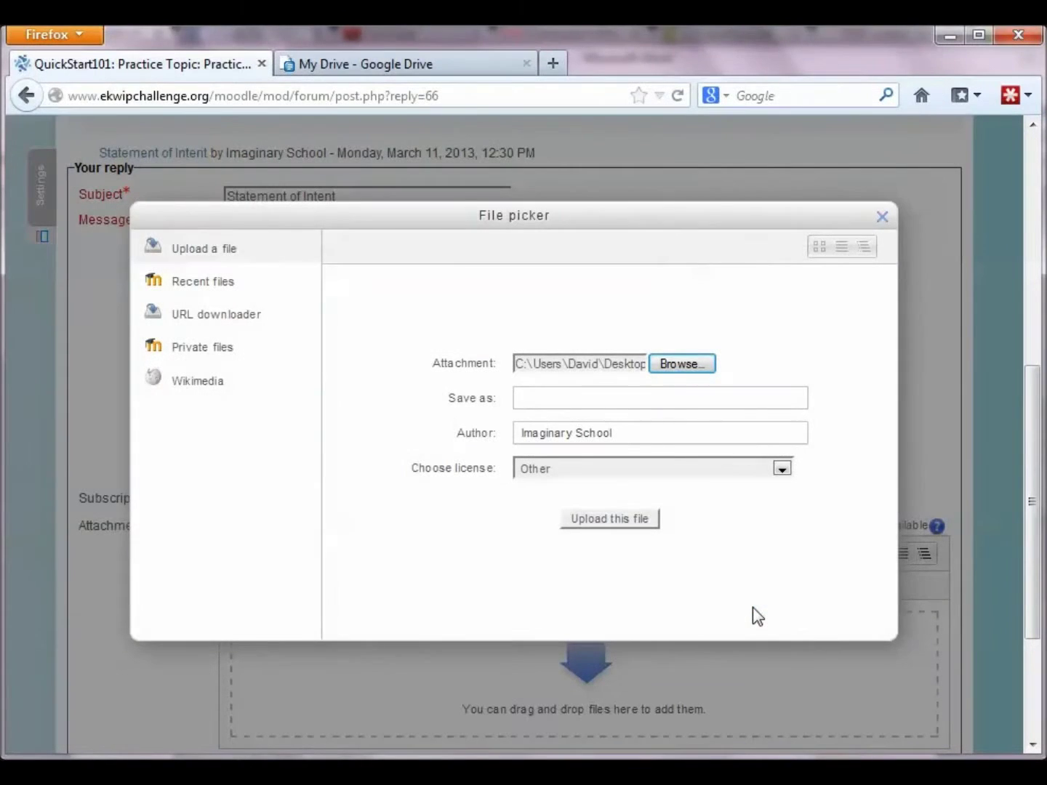
left_click(606, 519)
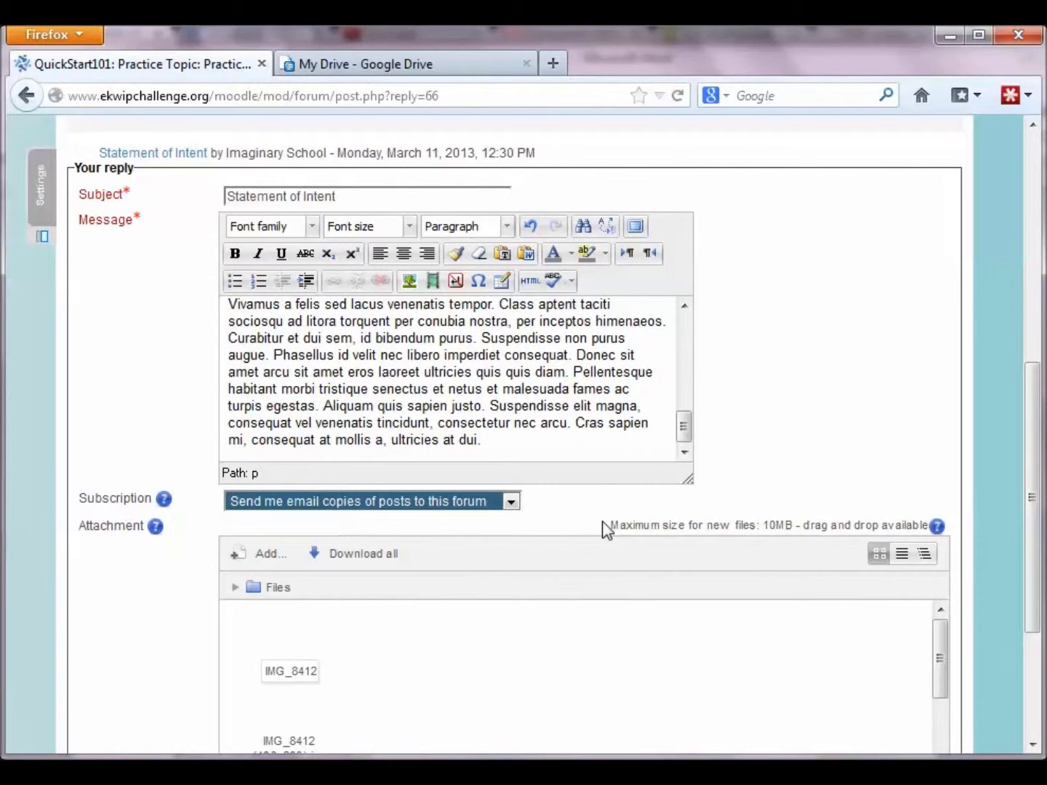
scroll(605, 530, "down", 3)
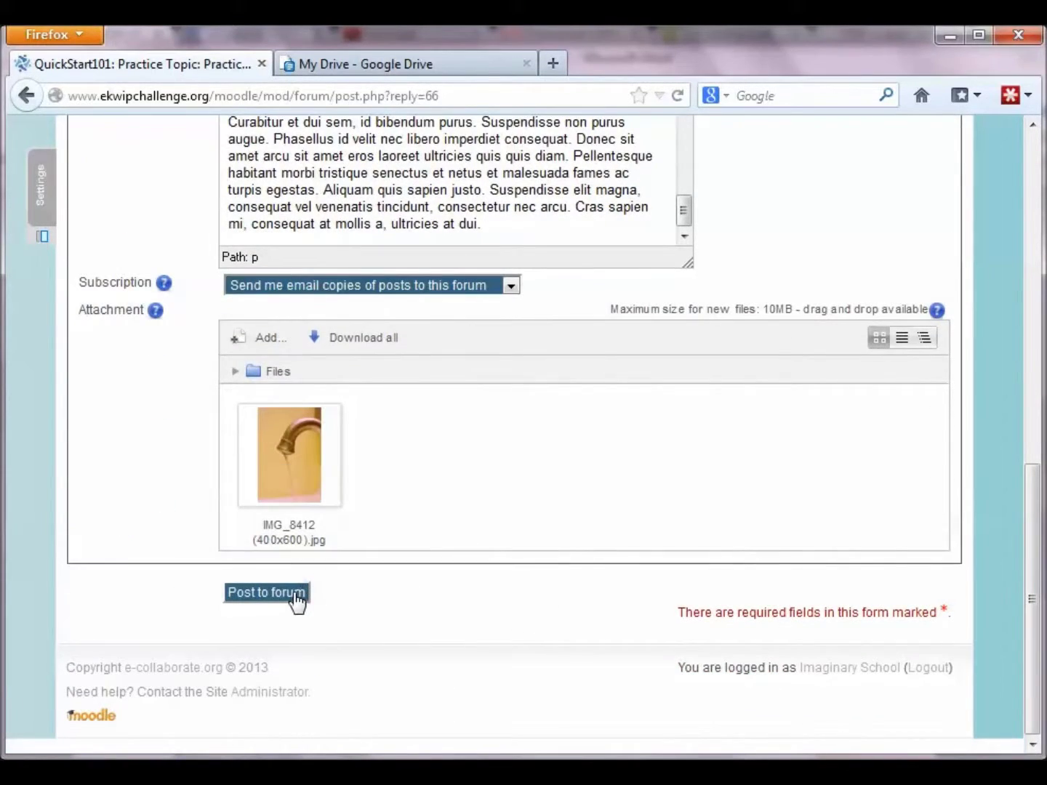
left_click(295, 593)
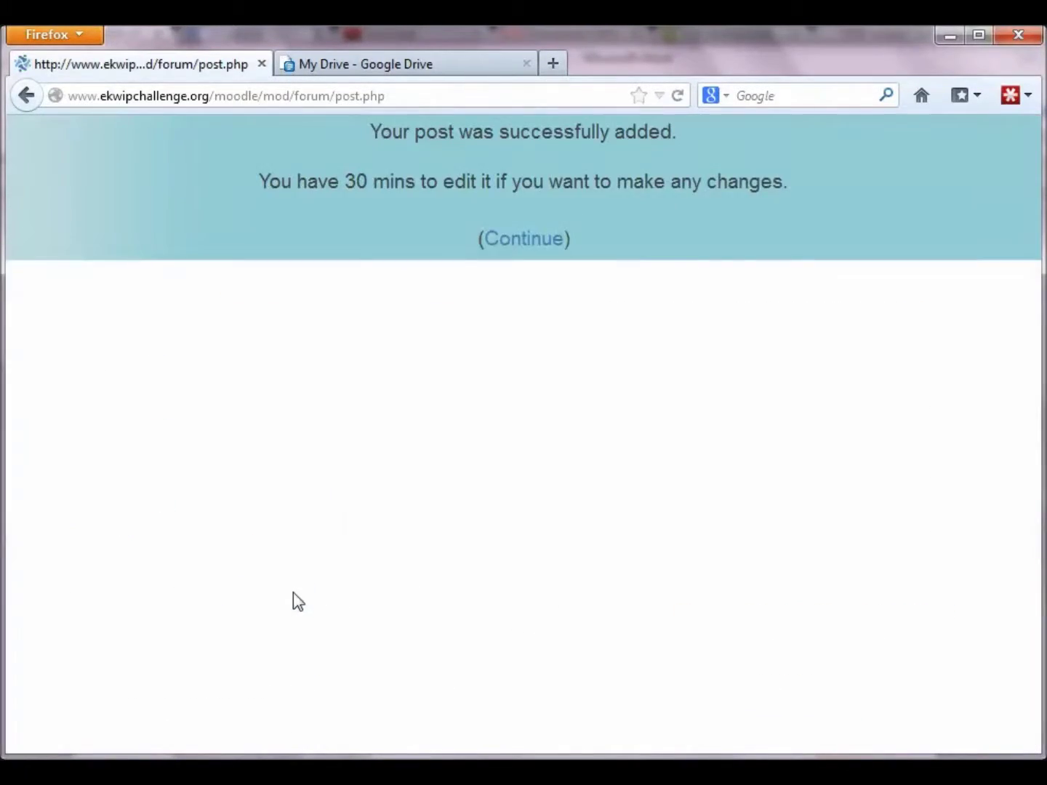
Step: Return to the Practice Topic thread and review the new post with statement text and tap photo
left_click(508, 245)
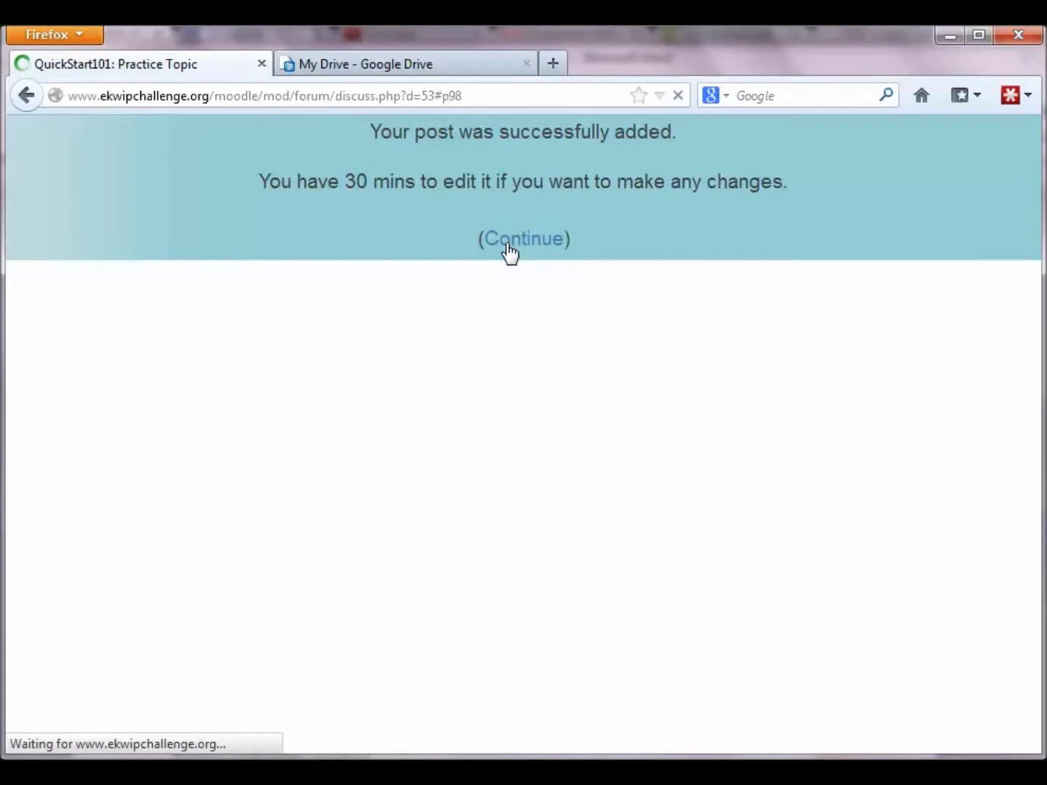
scroll(416, 377, "down", 3)
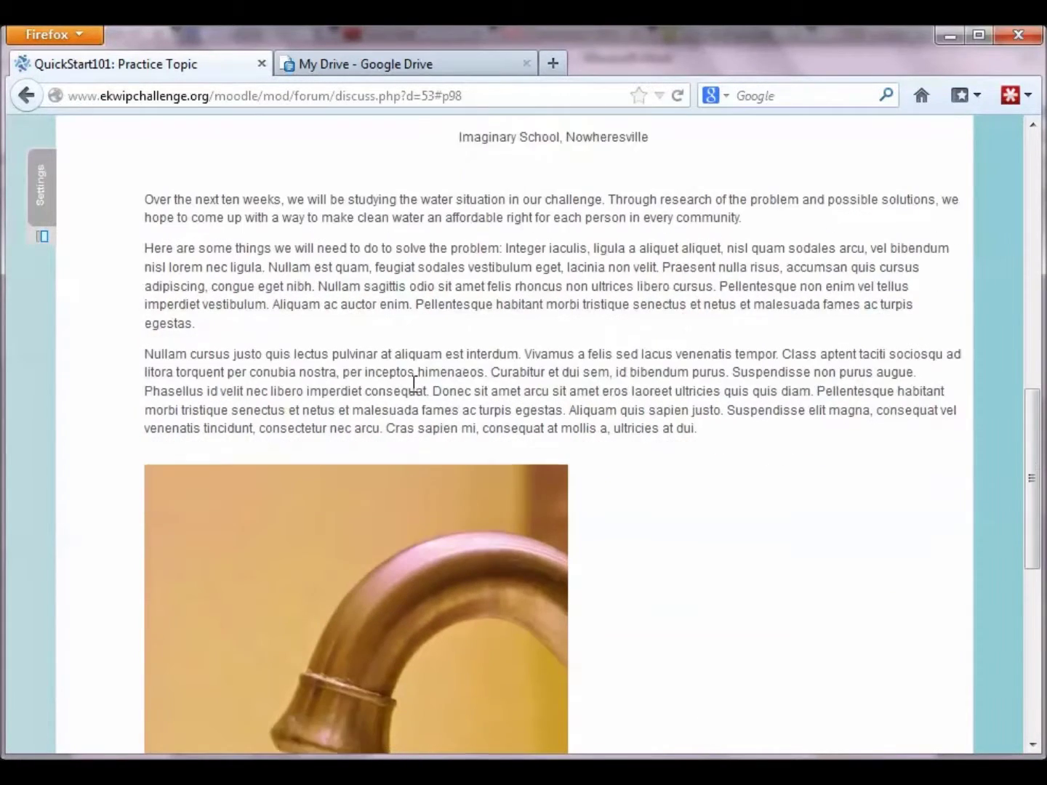
scroll(635, 390, "down", 10)
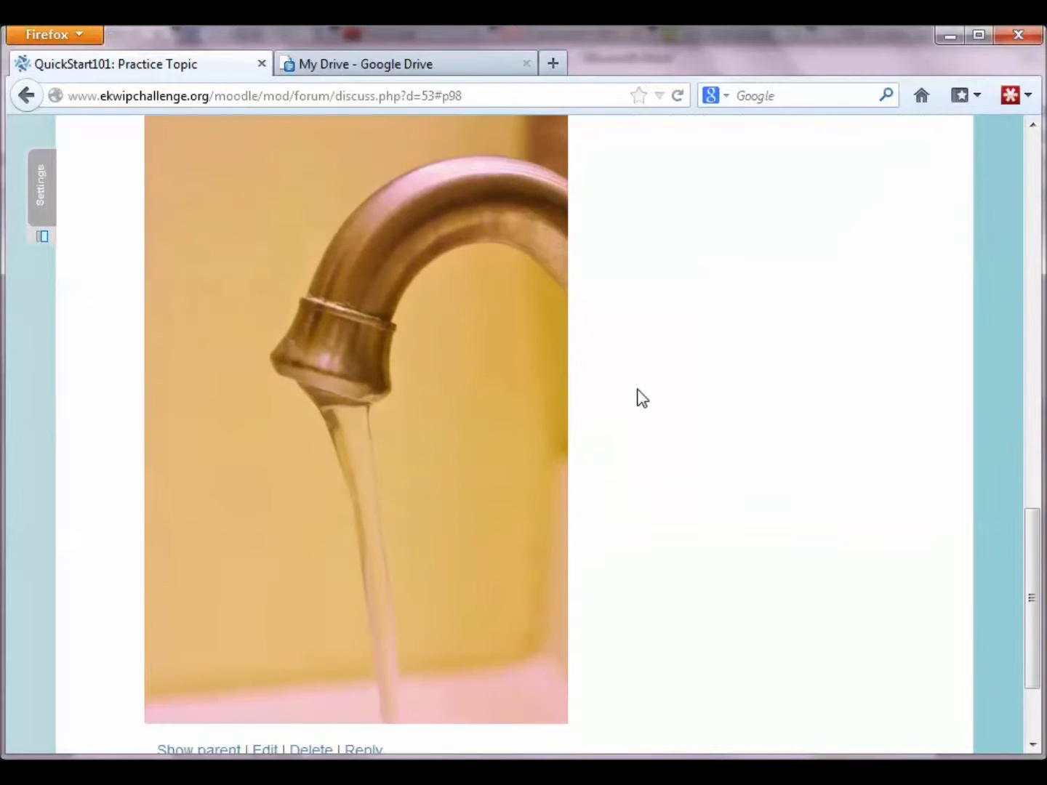
scroll(642, 398, "down", 3)
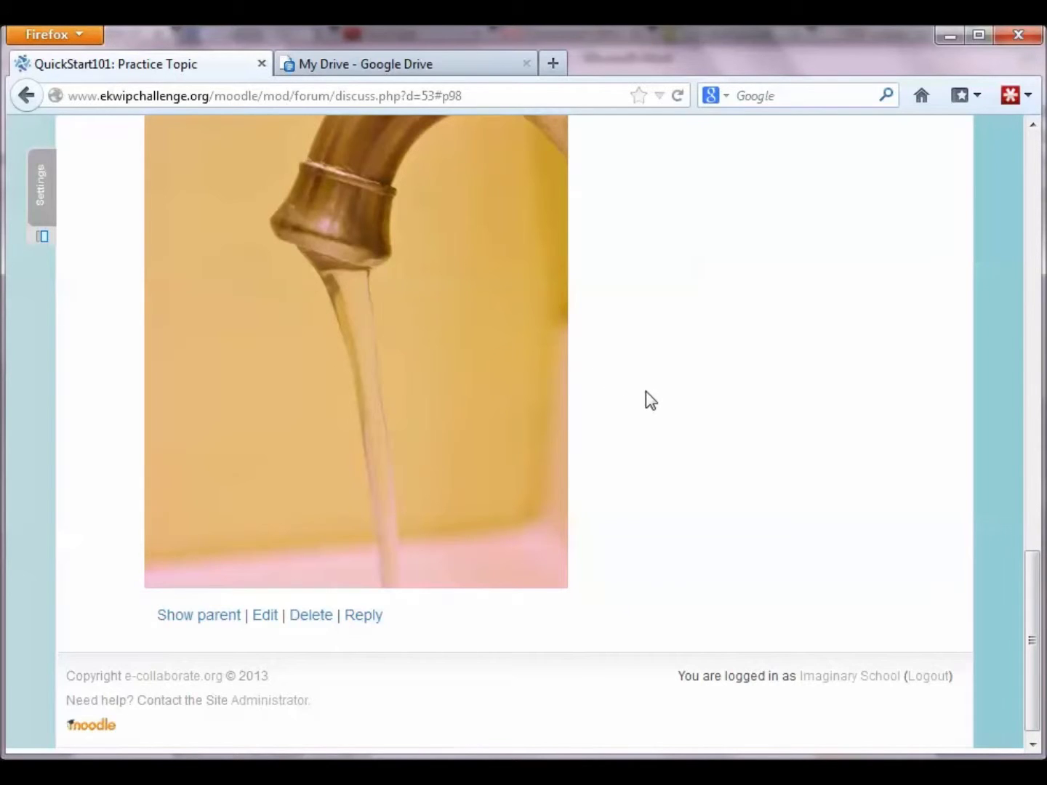
scroll(646, 396, "up", 15)
scroll(554, 370, "up", 3)
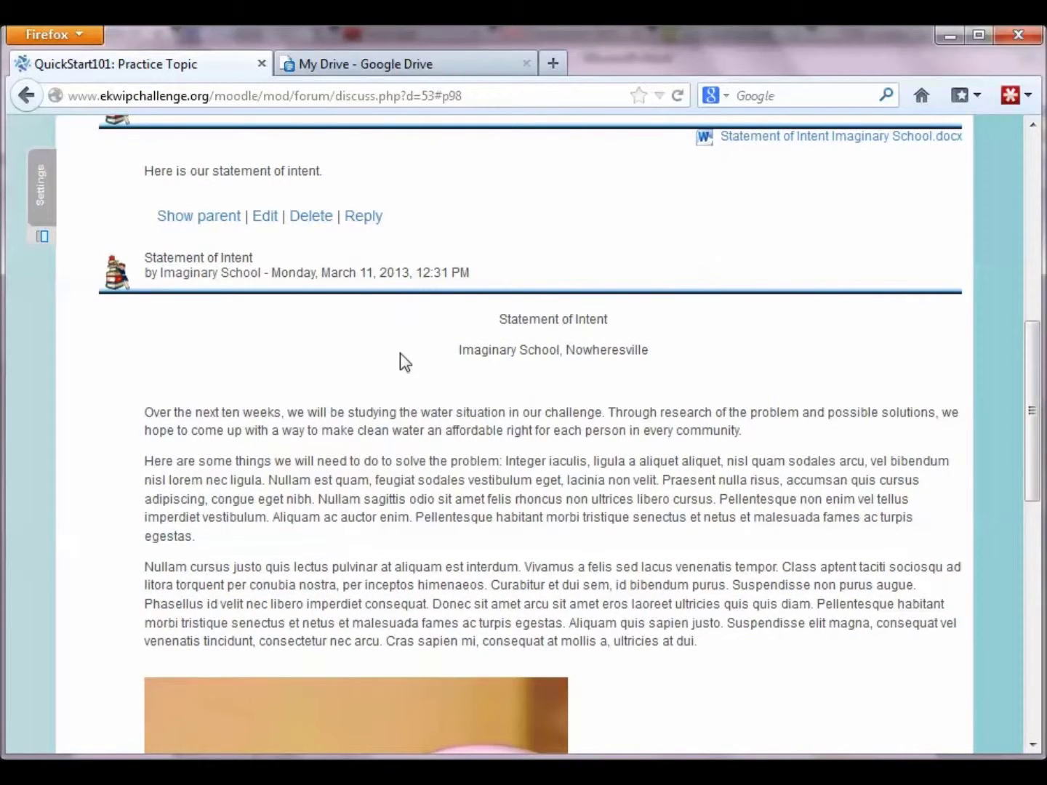
scroll(400, 356, "up", 6)
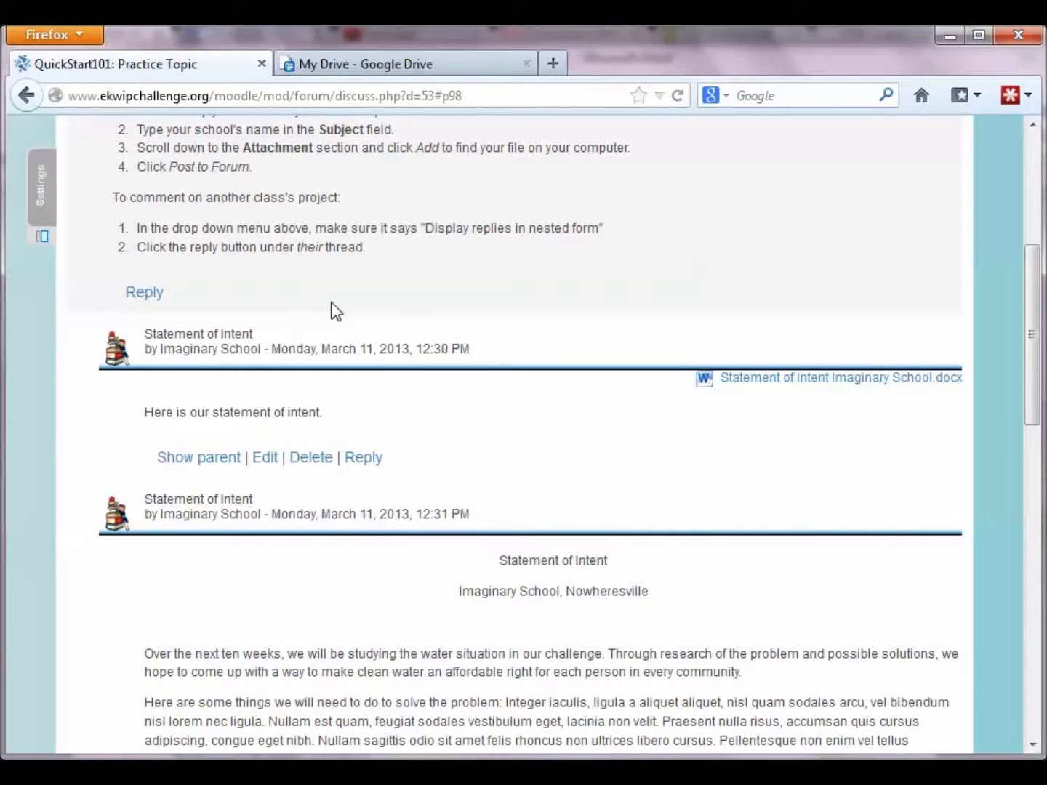
Step: Begin another Practice Topic reply with subject 'Statement of Intent', then bring up My Drive
left_click(136, 297)
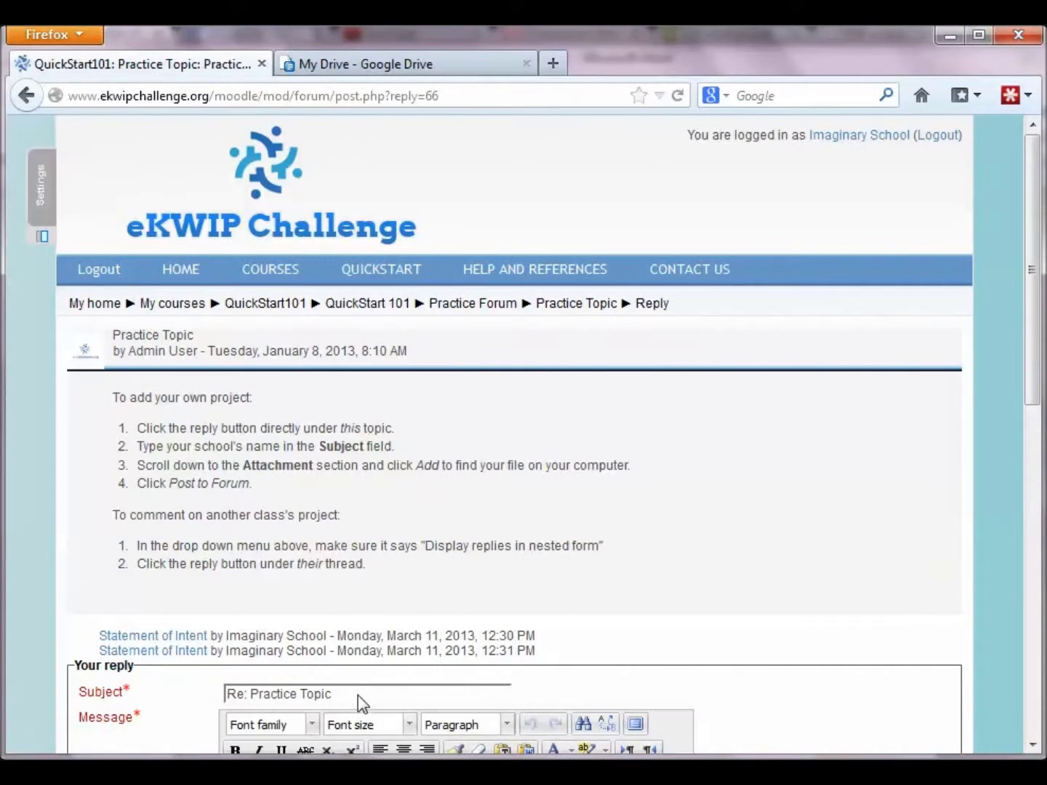
left_click_drag(358, 696, 219, 677)
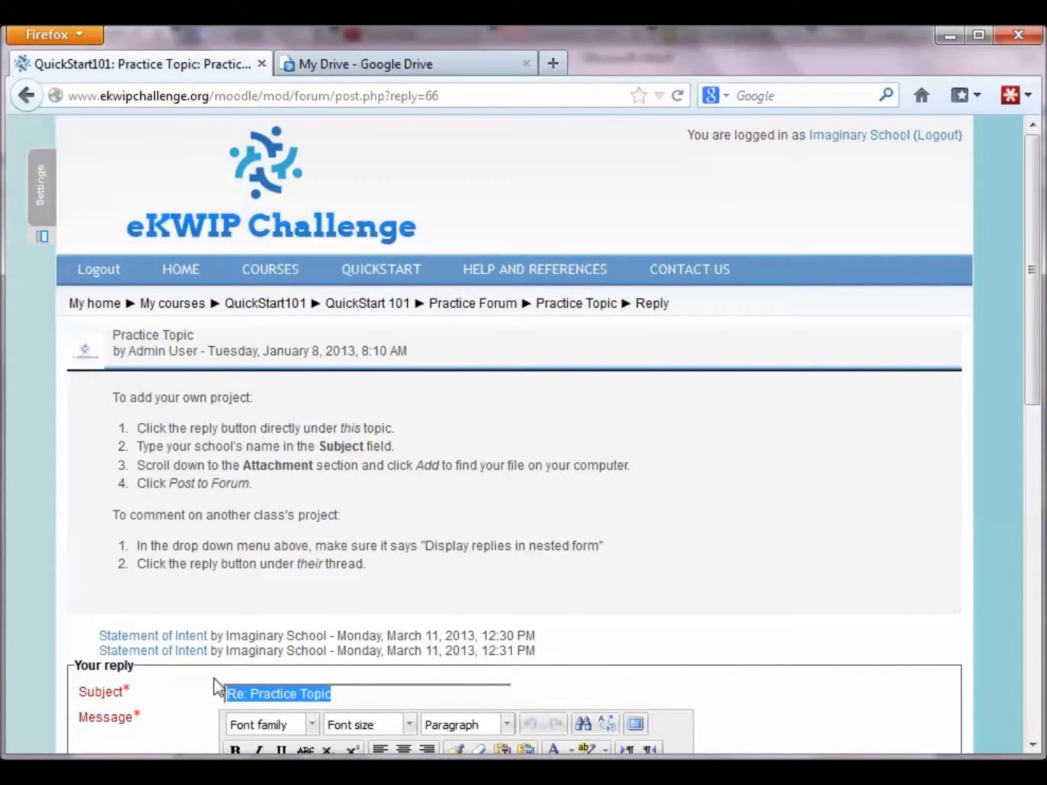
type("Statement of I")
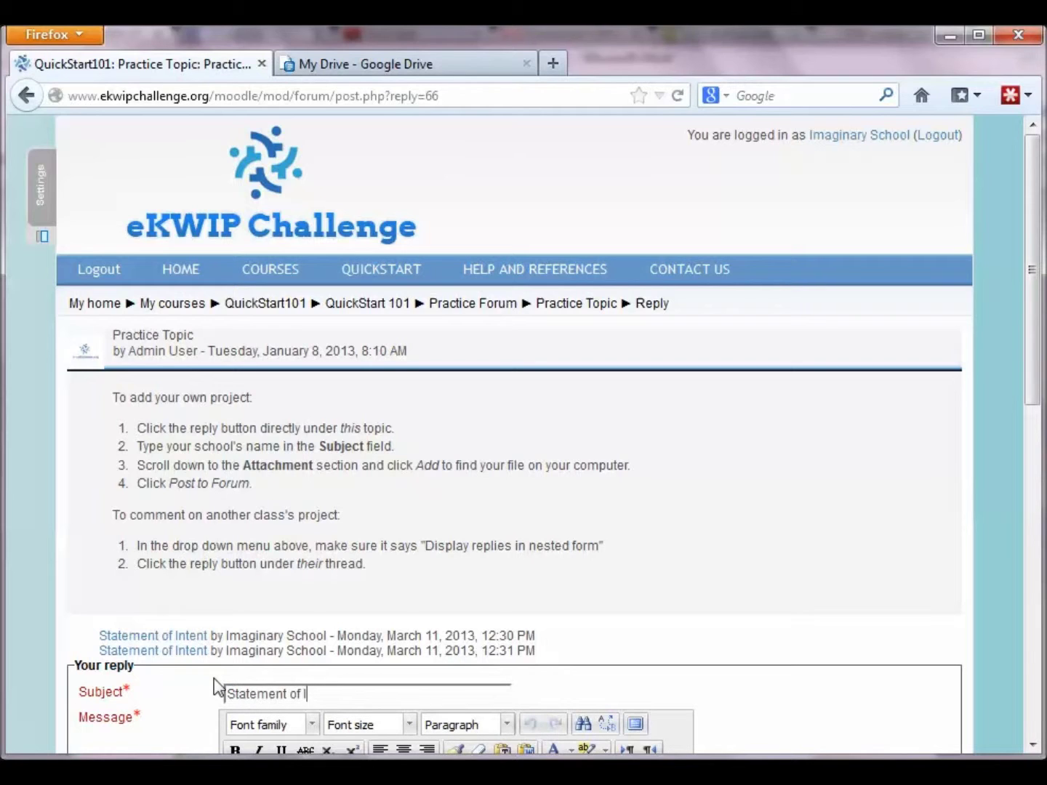
type("ntent")
scroll(638, 640, "down", 4)
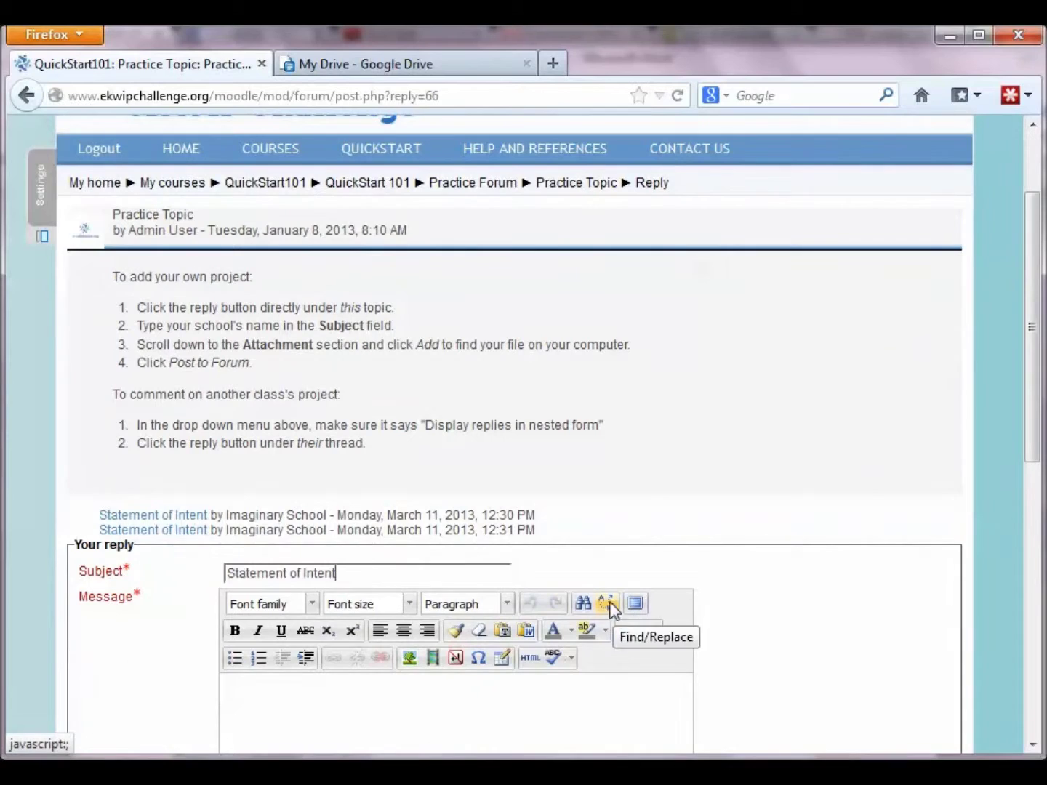
scroll(593, 570, "down", 2)
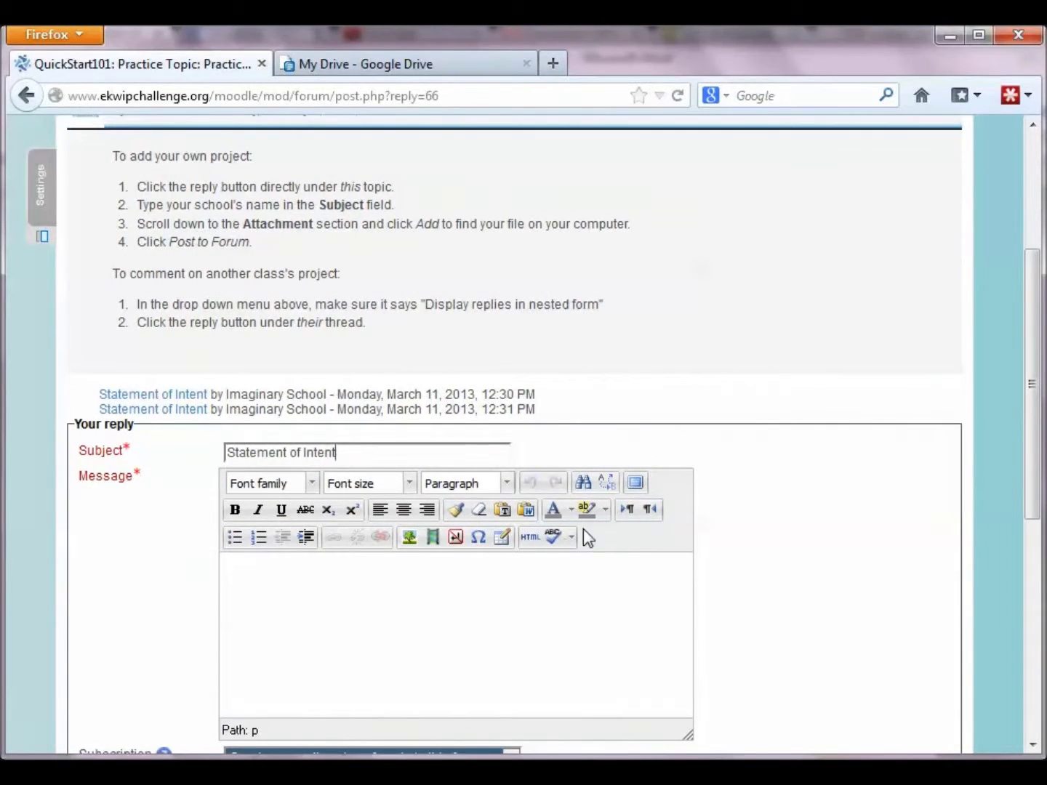
left_click(443, 69)
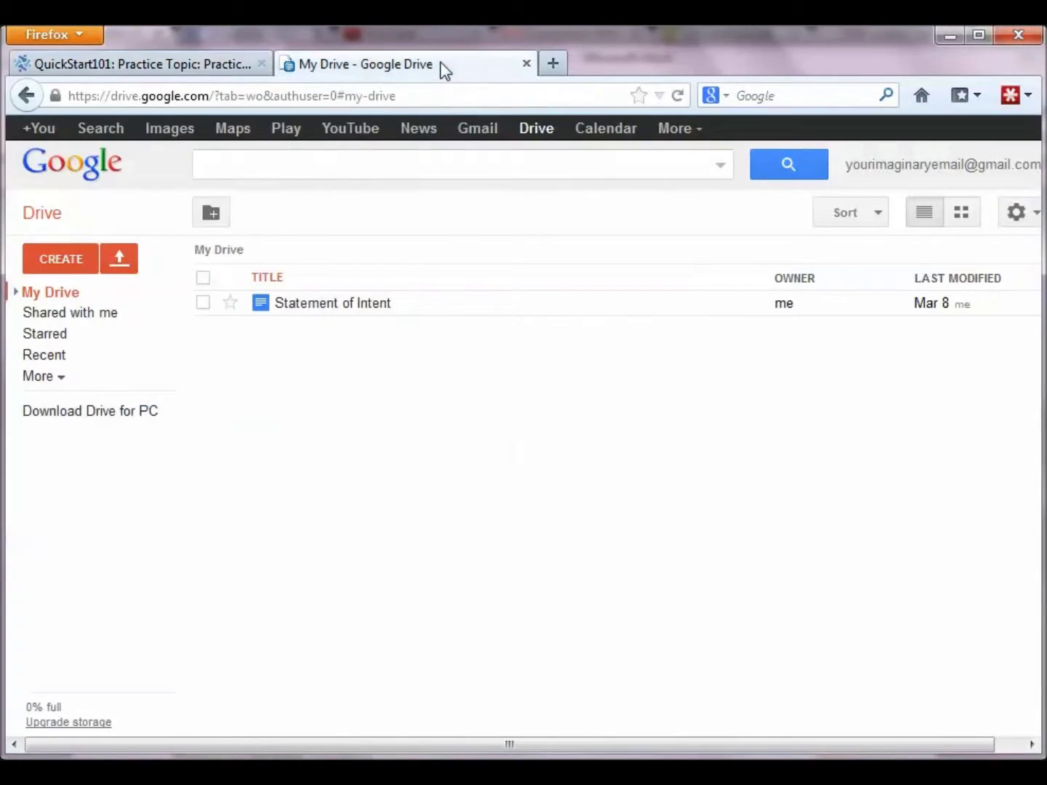
Step: Set the Statement of Intent document's sharing to anyone with the link can view
left_click(369, 312)
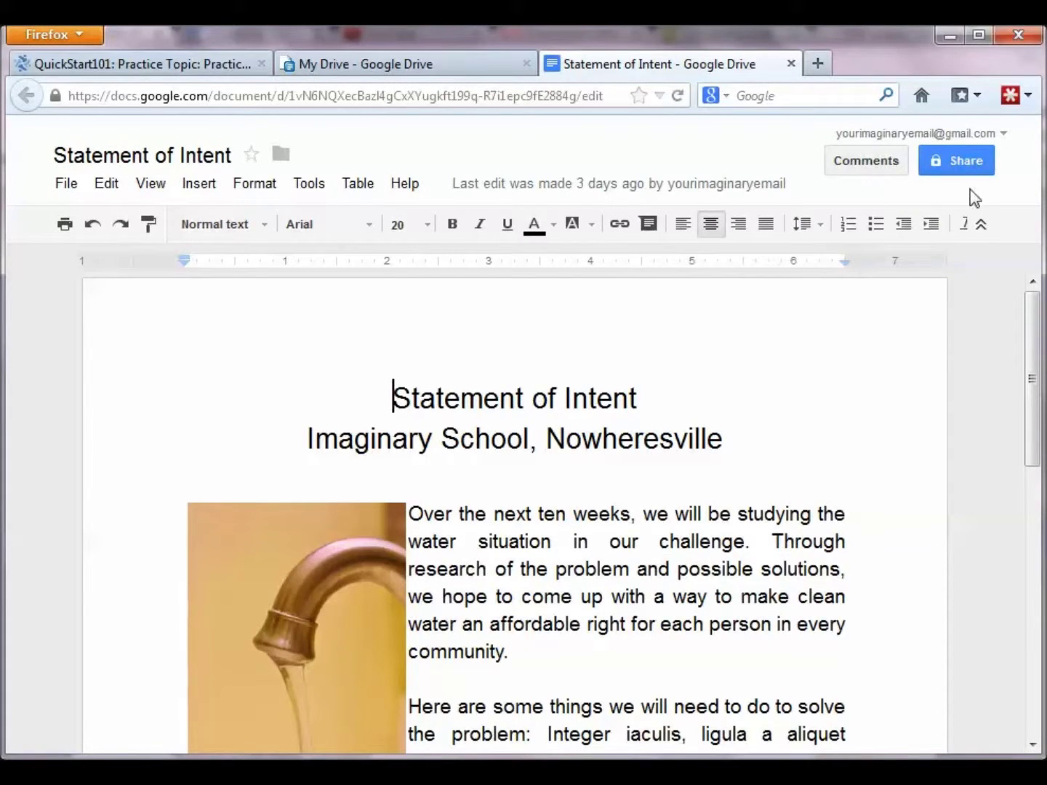
left_click(979, 167)
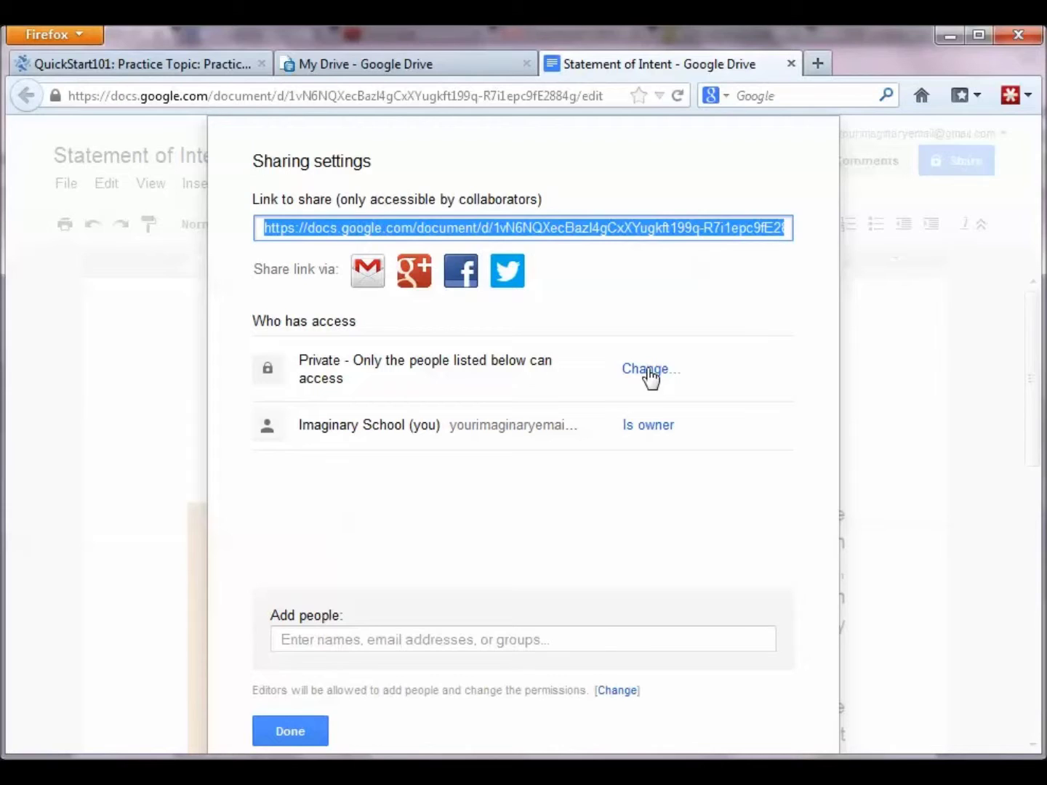
left_click(647, 370)
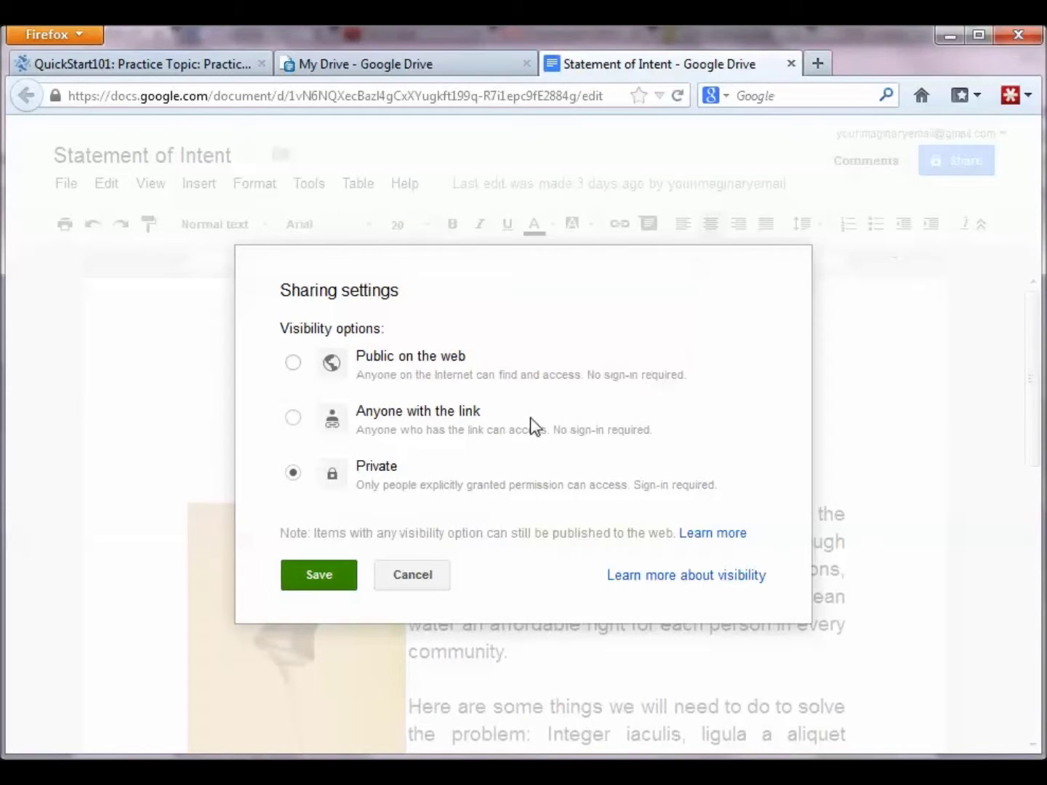
left_click(294, 417)
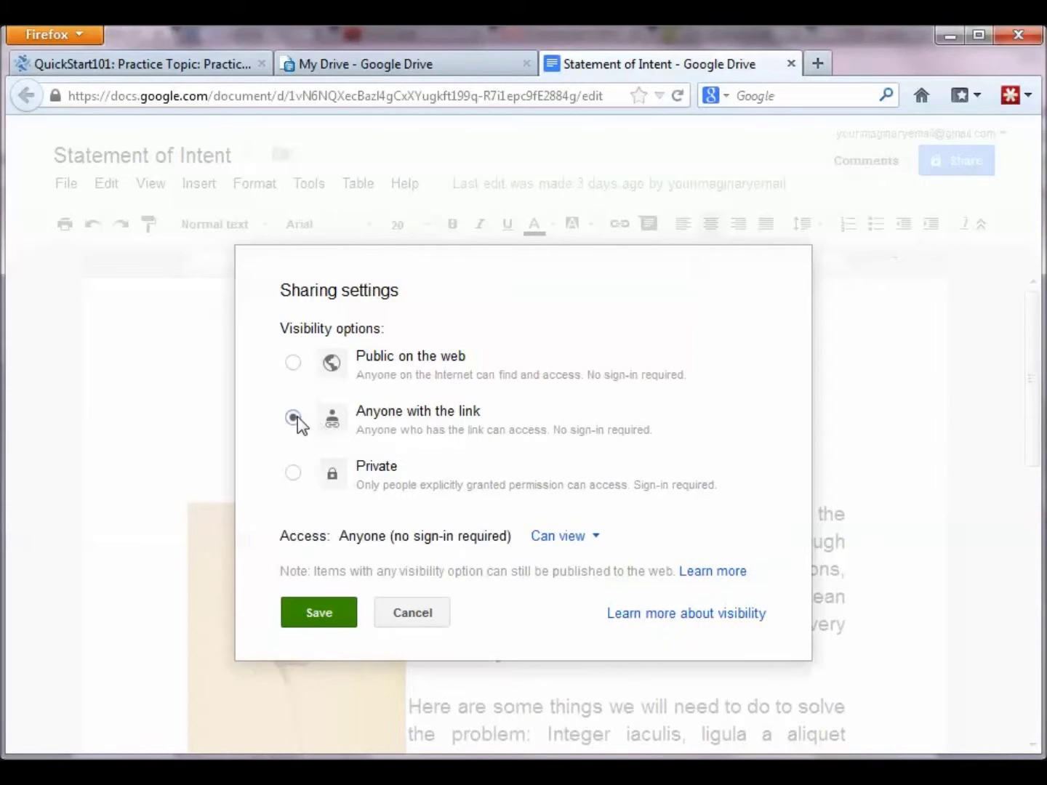
left_click(330, 623)
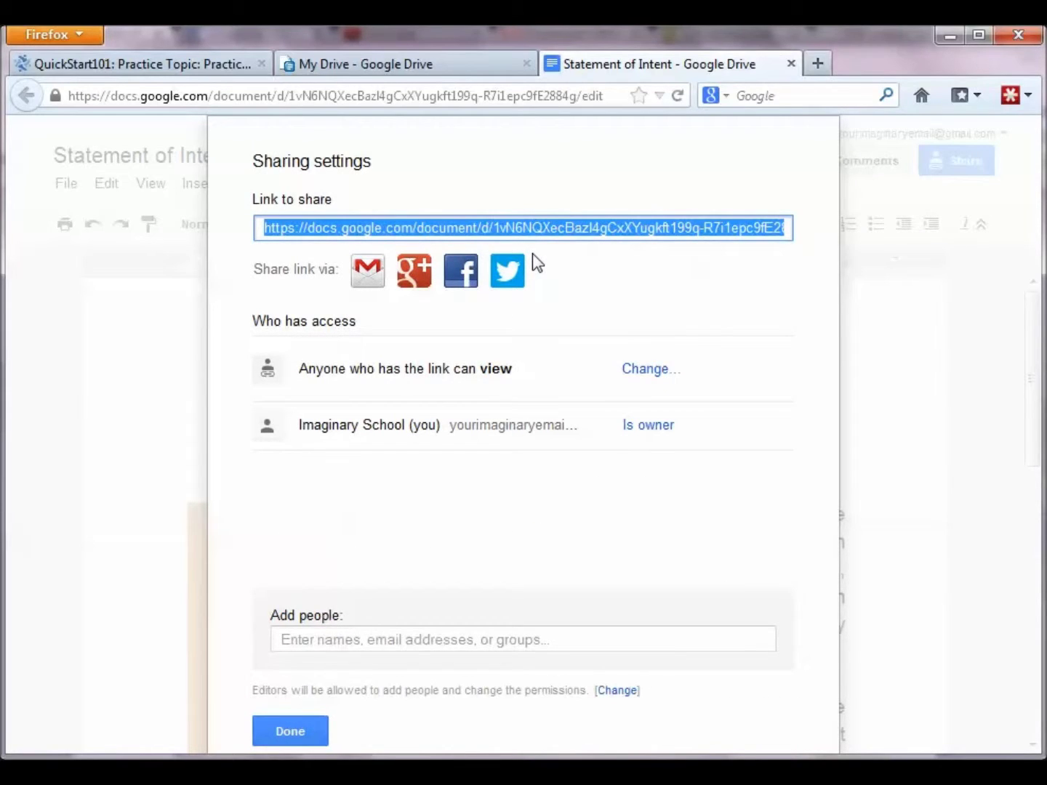
left_click(309, 738)
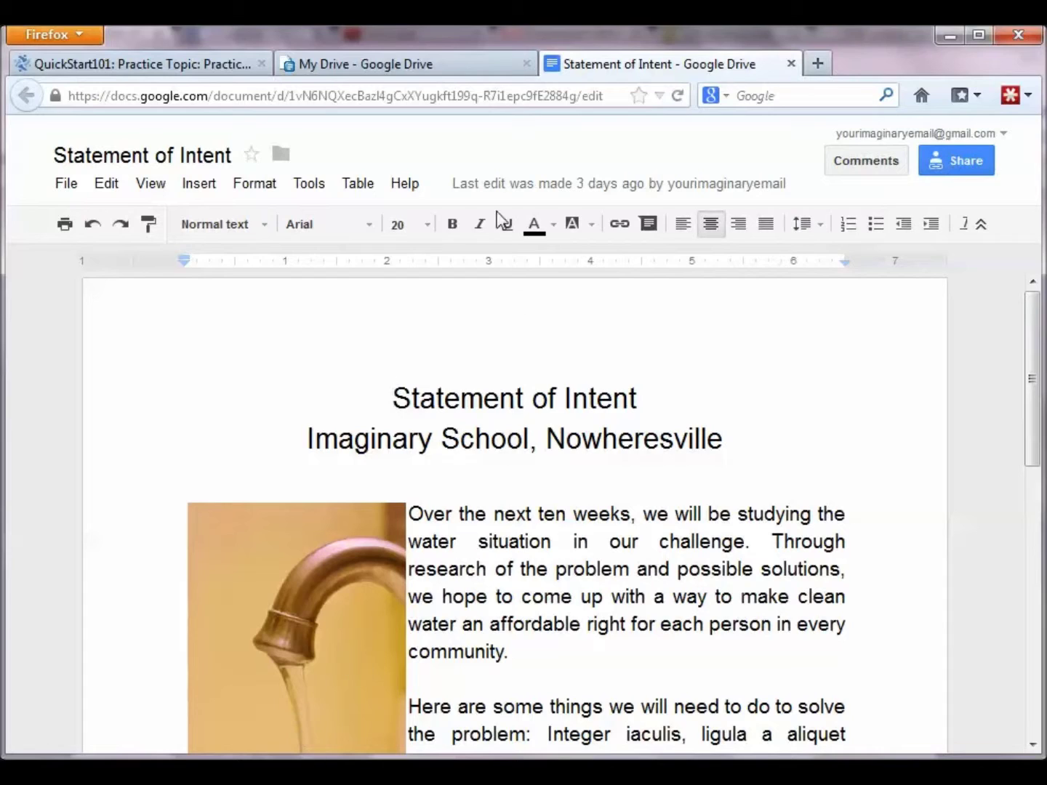
Step: Paste the document's Google Docs share URL into the reply message and select it
left_click(215, 67)
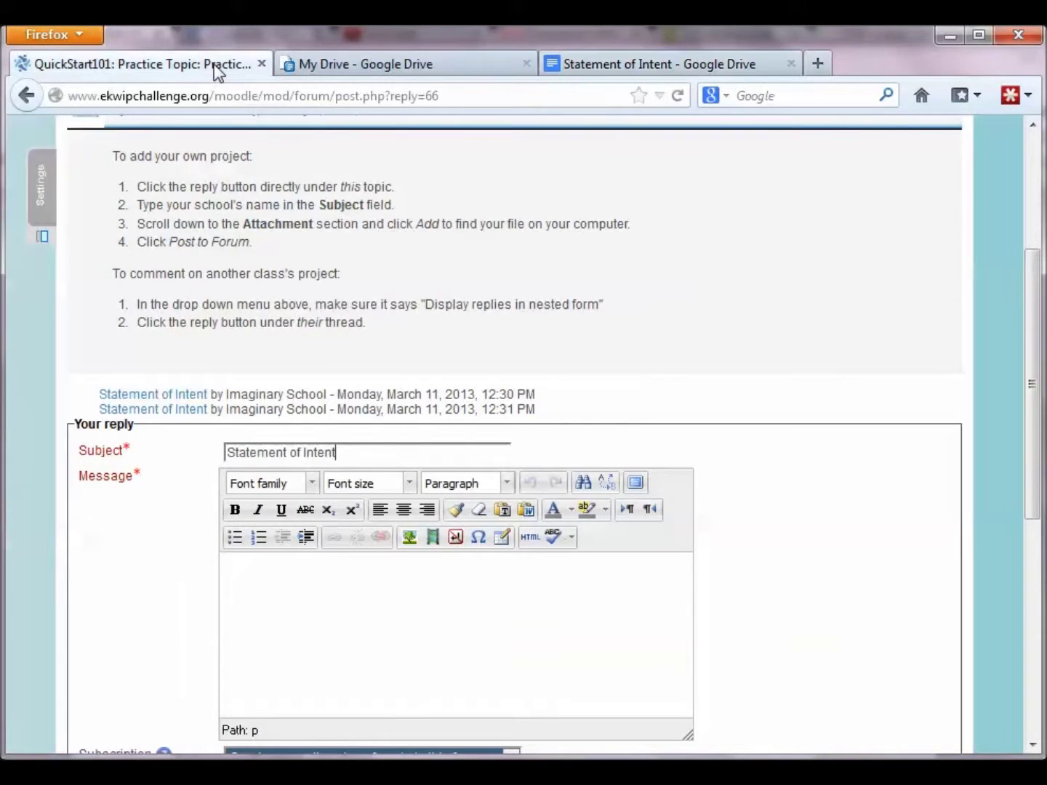
left_click(418, 619)
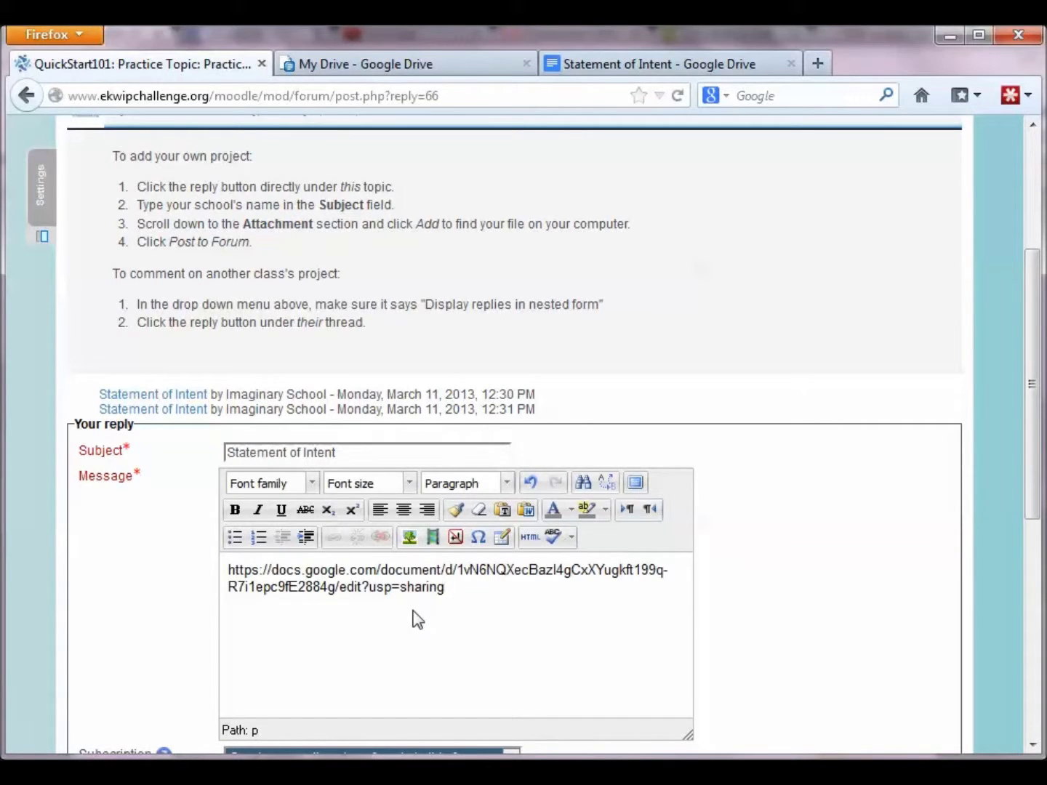
left_click_drag(446, 587, 225, 570)
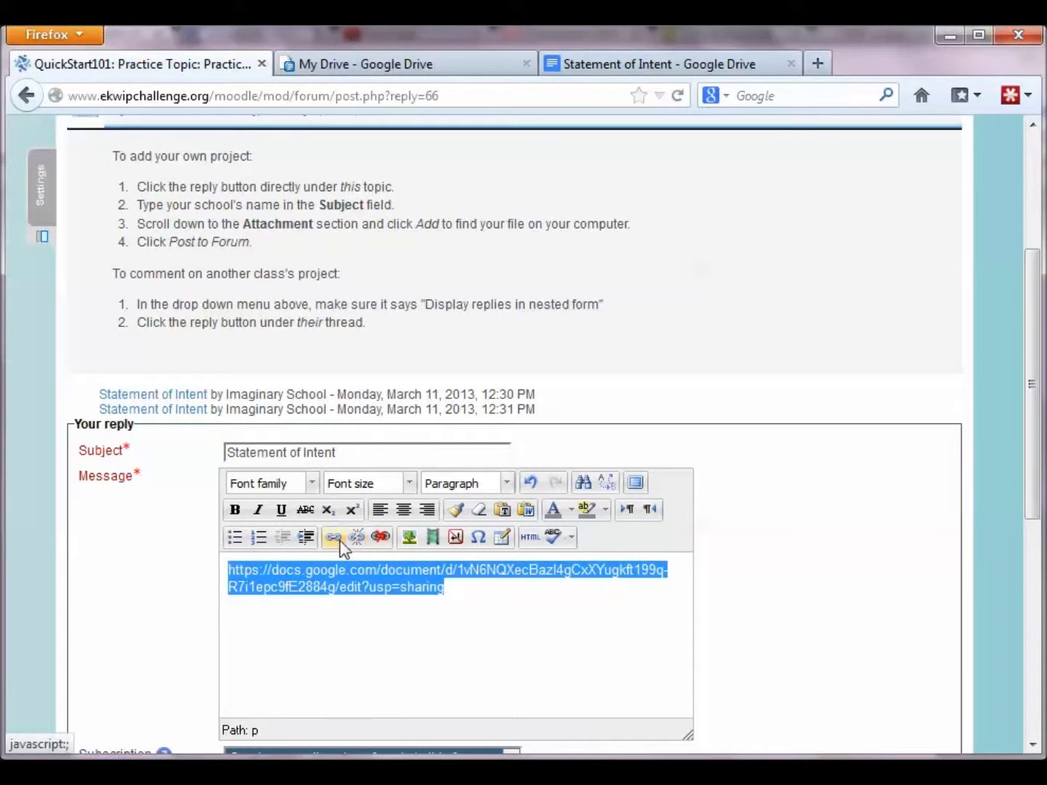
Step: Link the selected URL to the share address with the title 'Statement of Intent'
left_click(337, 543)
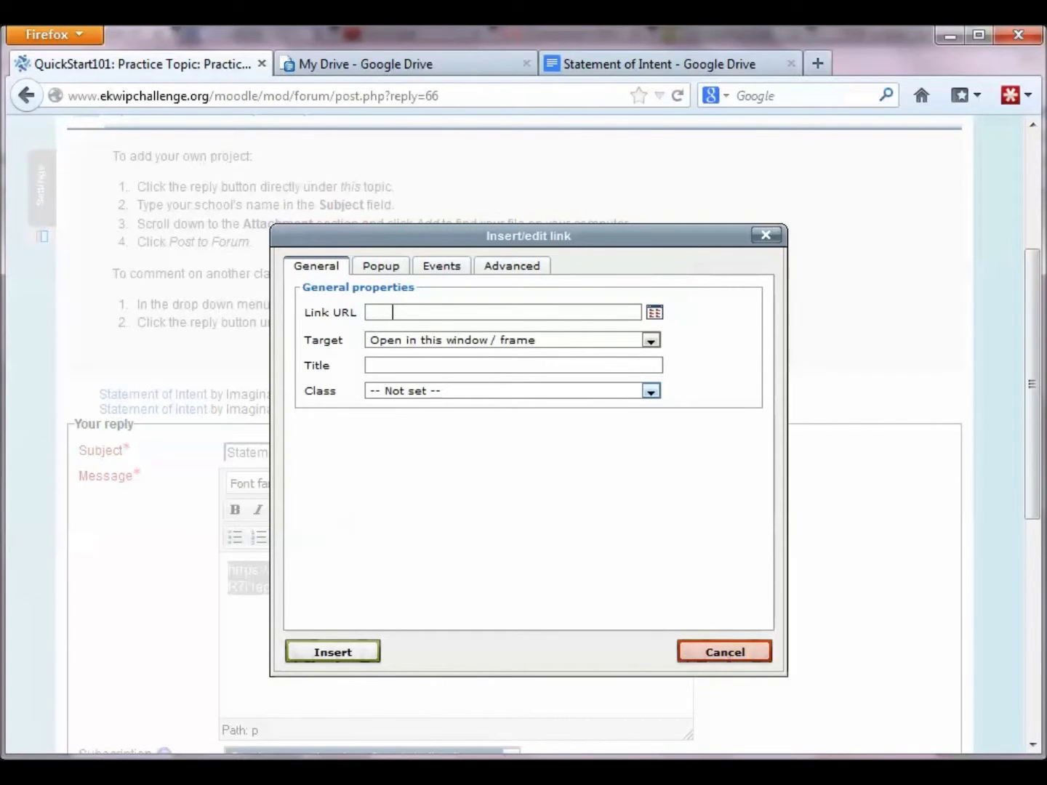
key("ctrl+v")
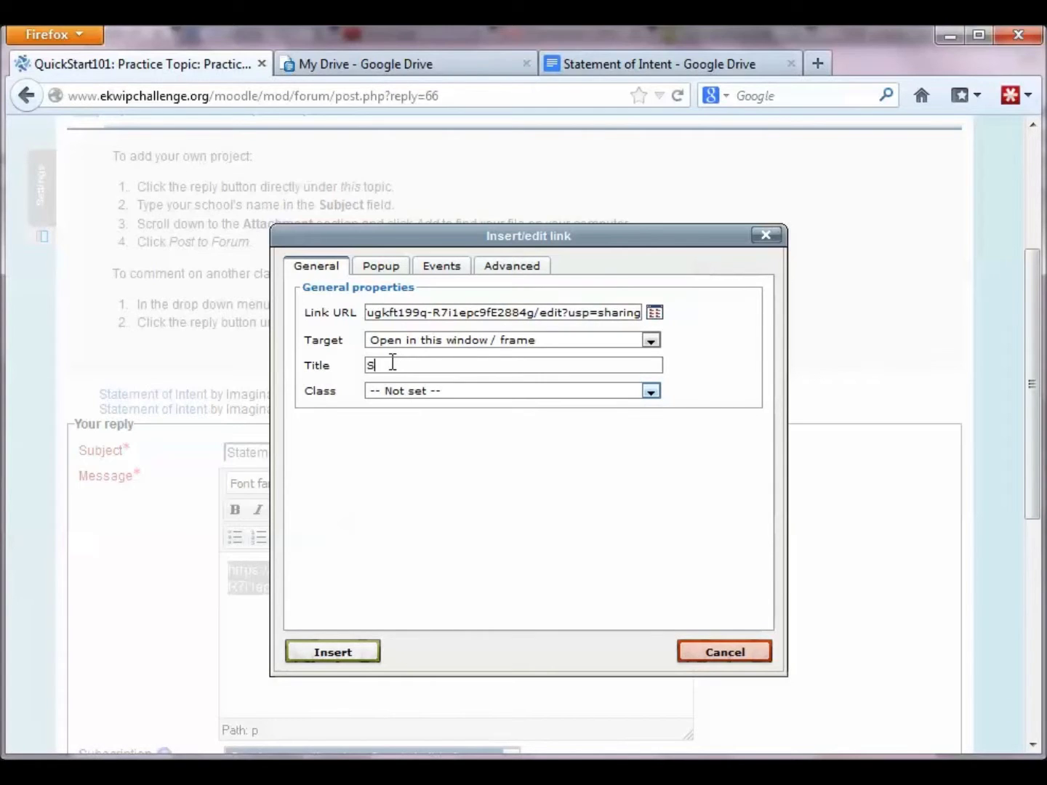
left_click(393, 364)
type("Statement of Intent")
left_click(362, 657)
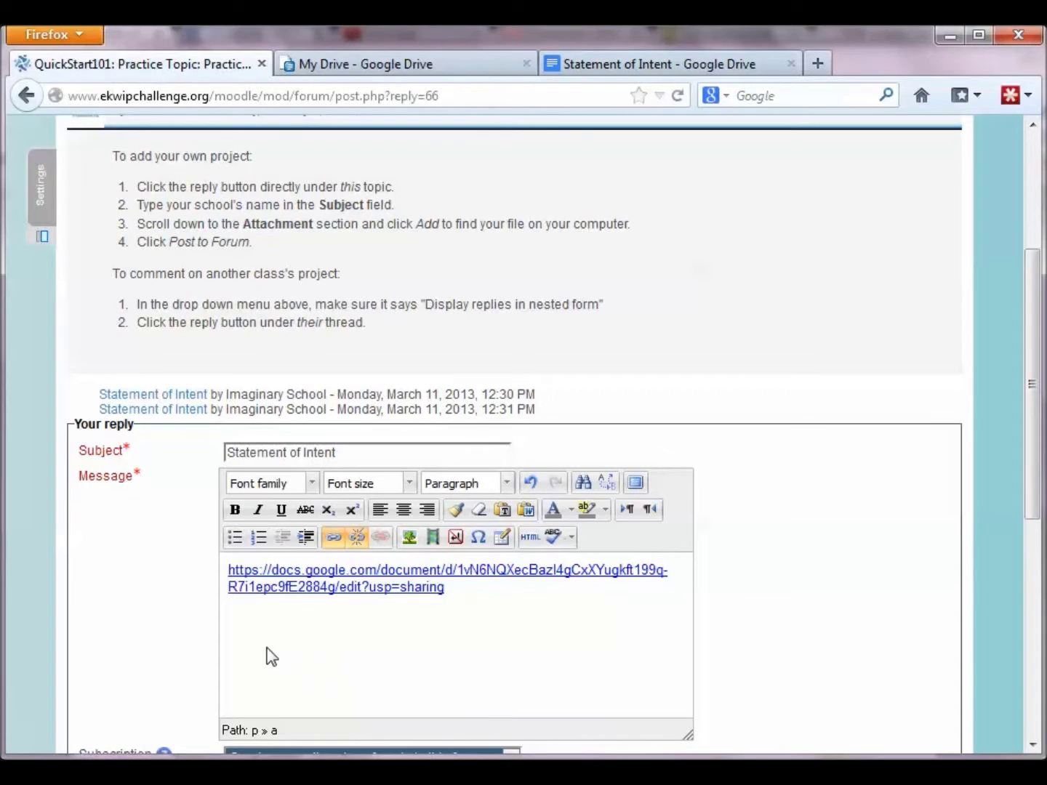
scroll(271, 657, "down", 10)
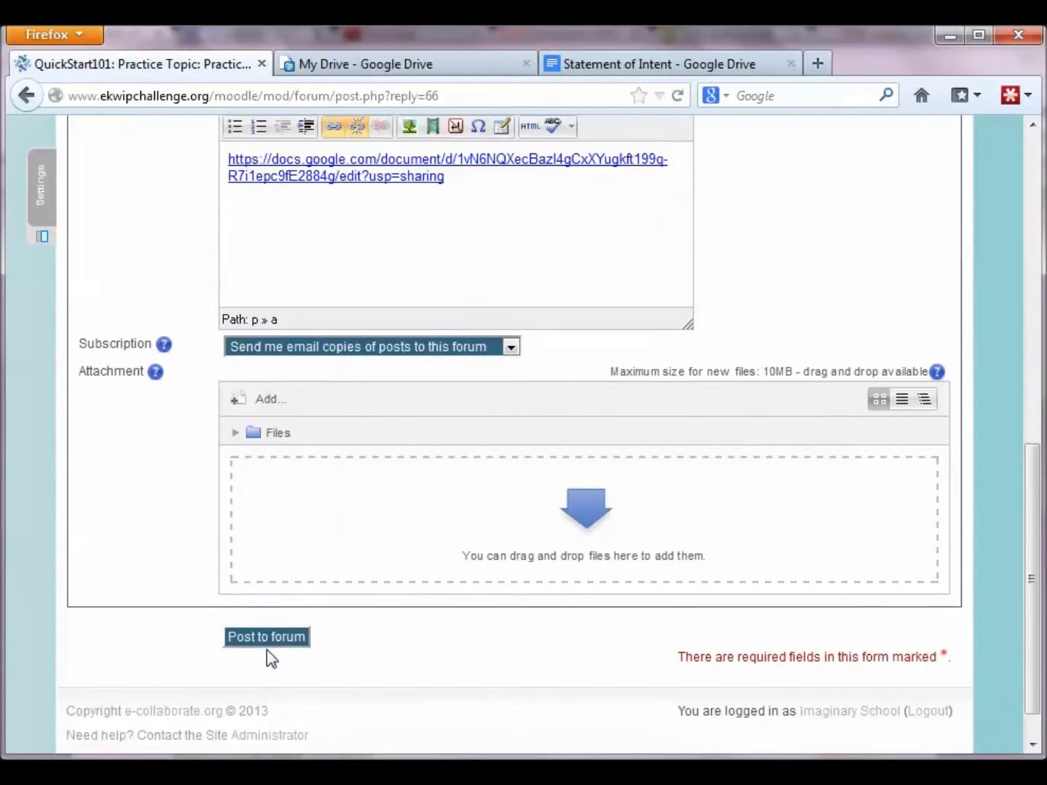
Step: Post the reply, continue to the discussion, and open the linked Google Doc
scroll(271, 657, "down", 1)
left_click(276, 594)
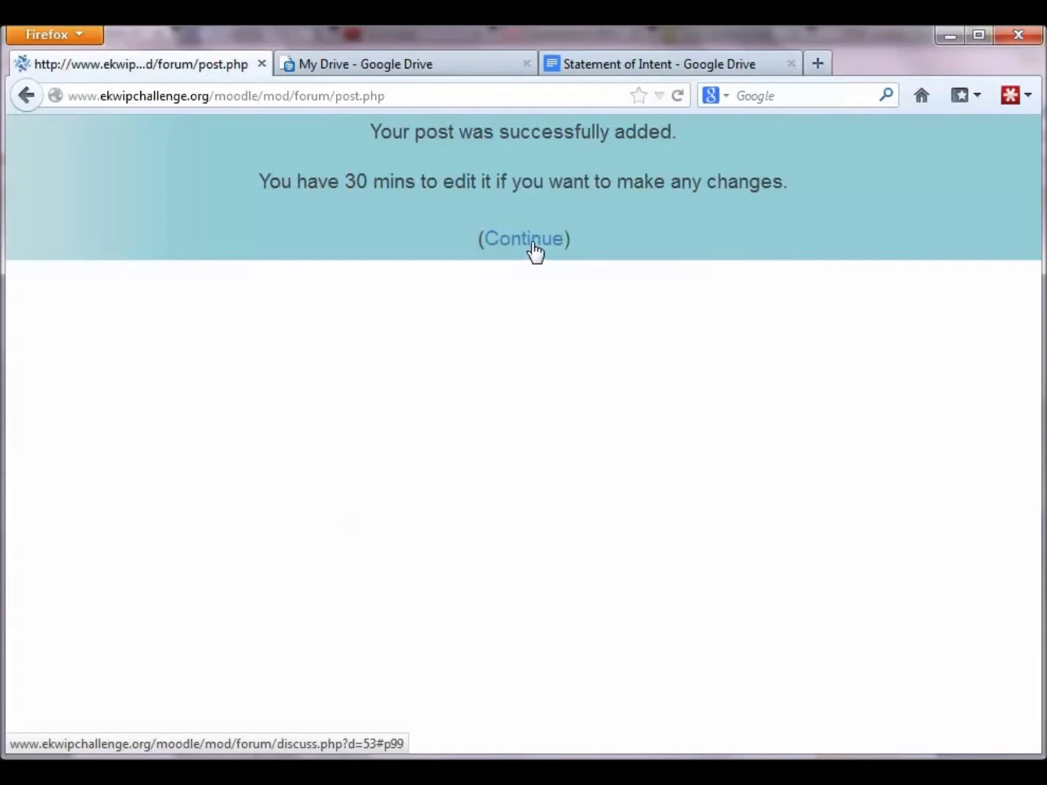
left_click(533, 245)
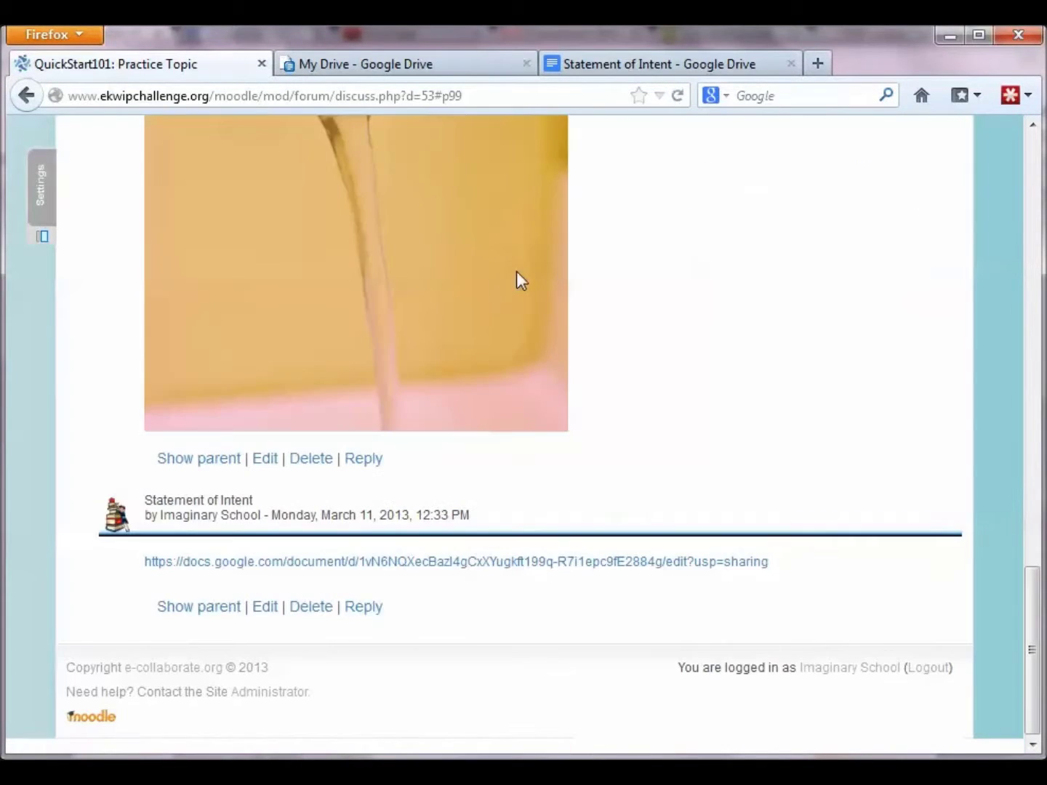
left_click(430, 564)
Step: Return to the thread, review the three Statement of Intent replies, then go to QuickStart 101
key("alt+Left")
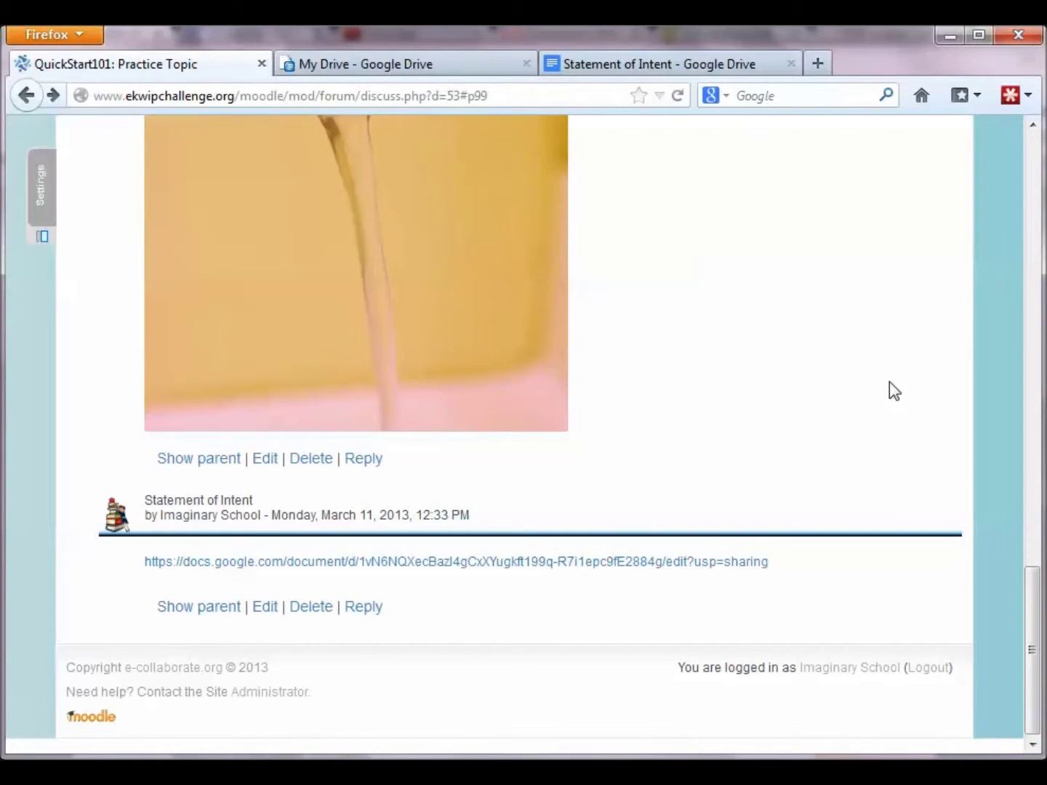
scroll(886, 382, "up", 3)
scroll(882, 382, "up", 12)
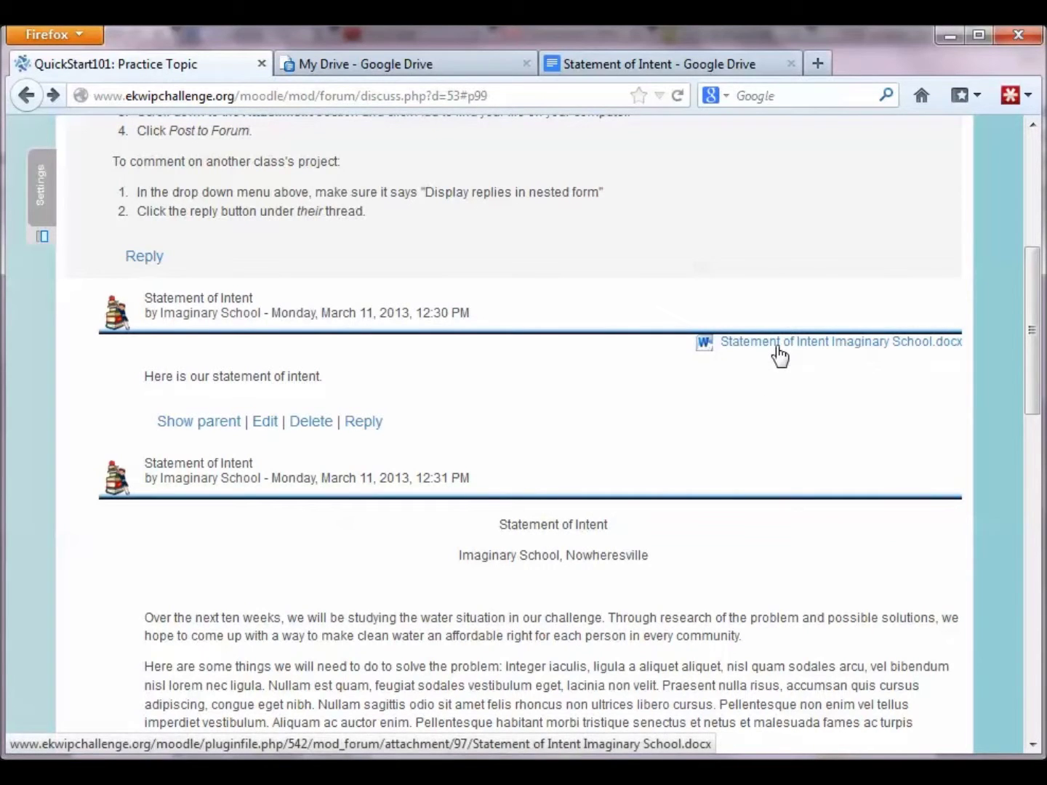
scroll(720, 451, "down", 9)
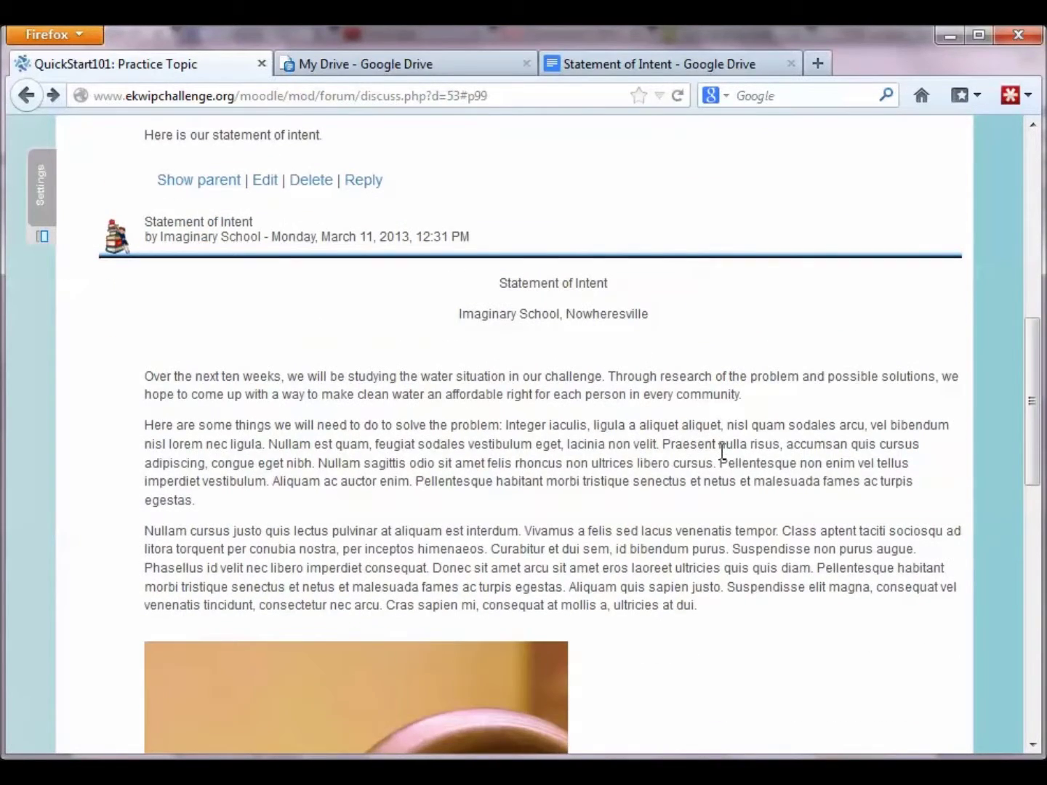
scroll(723, 451, "down", 9)
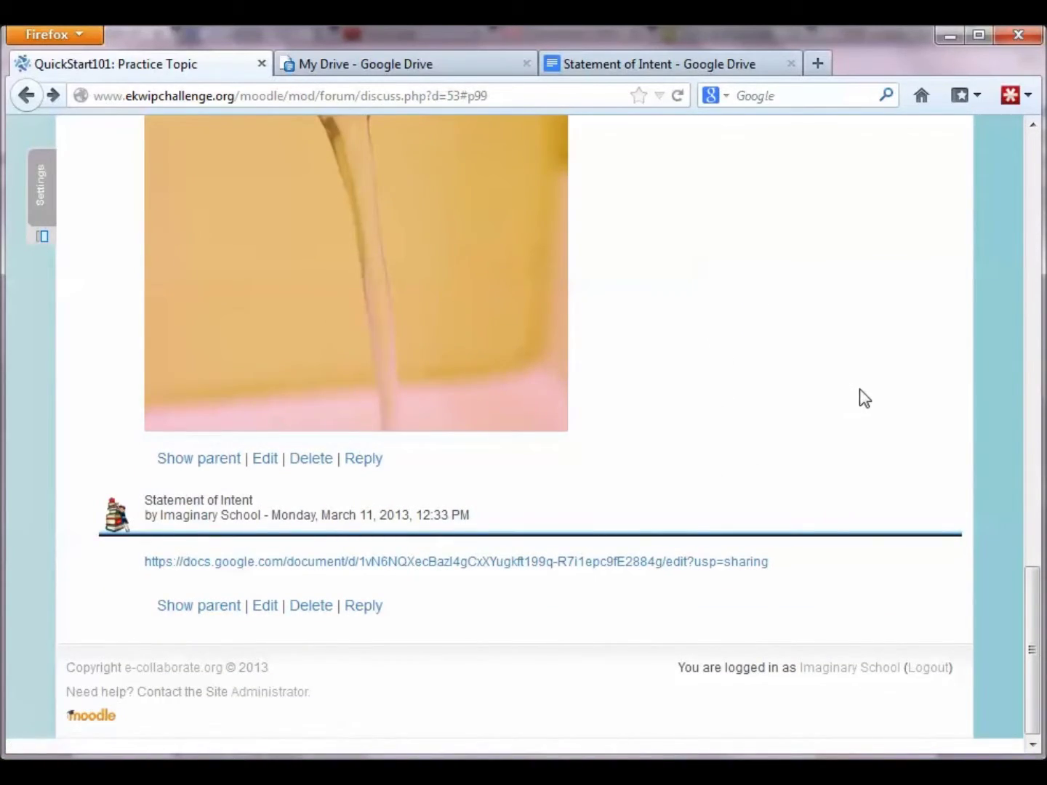
scroll(860, 398, "up", 3)
scroll(864, 398, "up", 15)
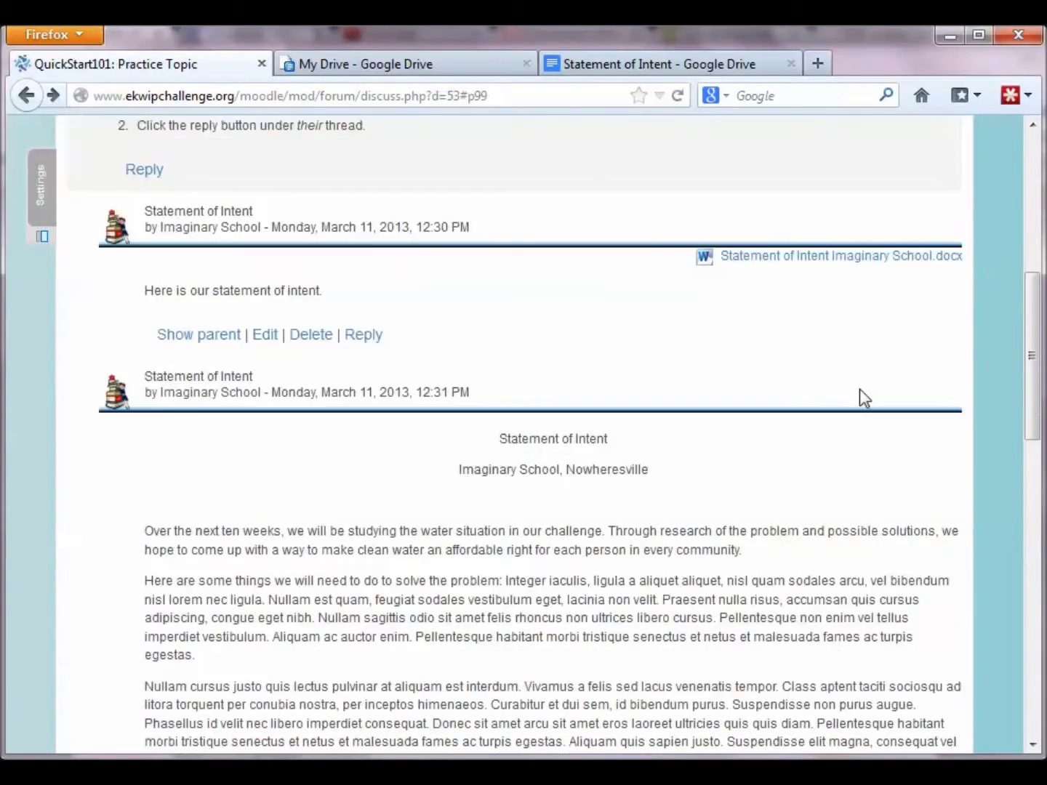
scroll(863, 398, "up", 1)
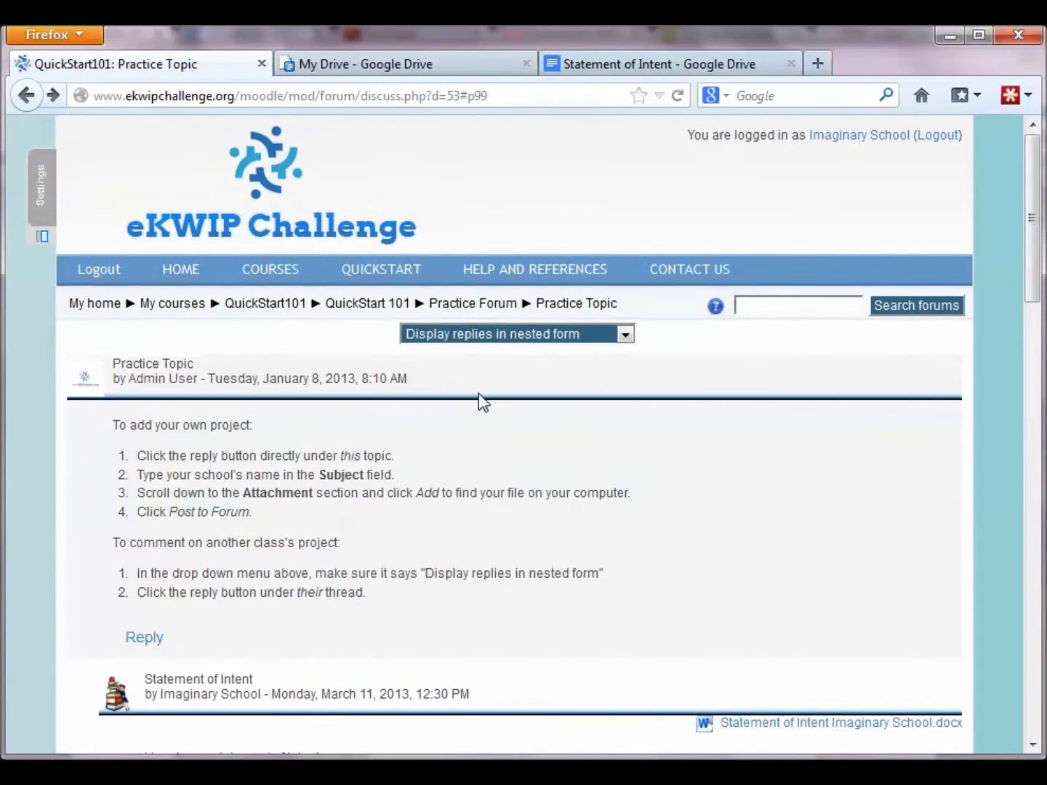
left_click(390, 309)
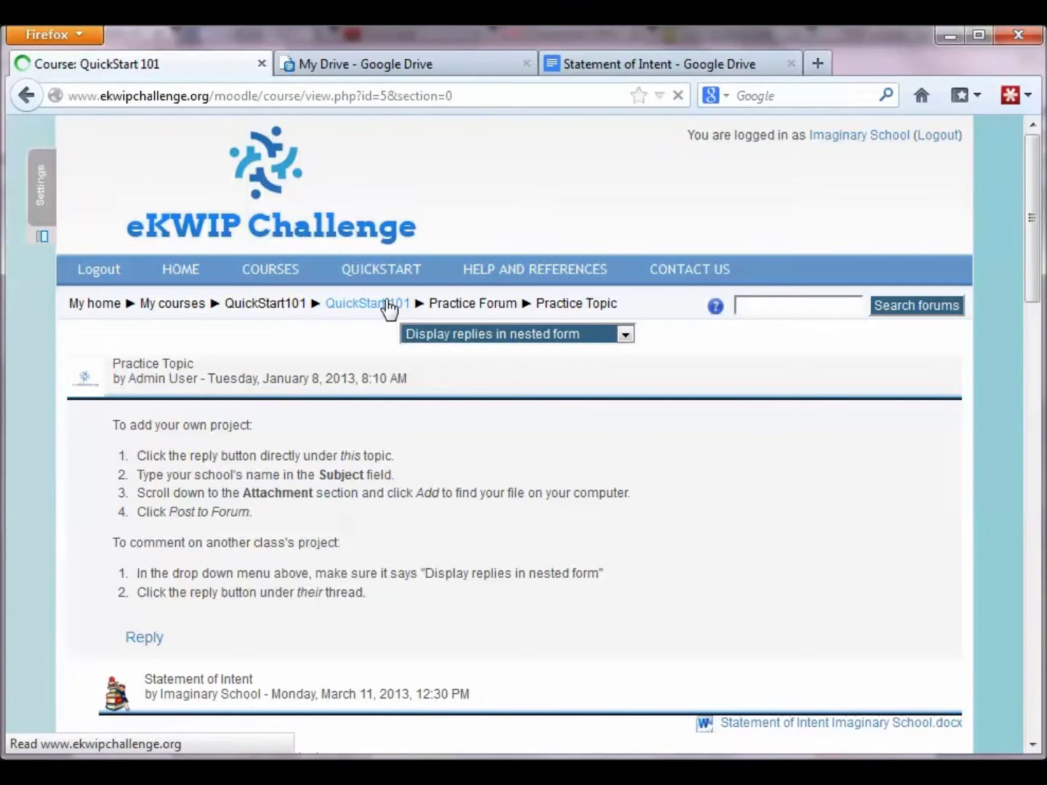